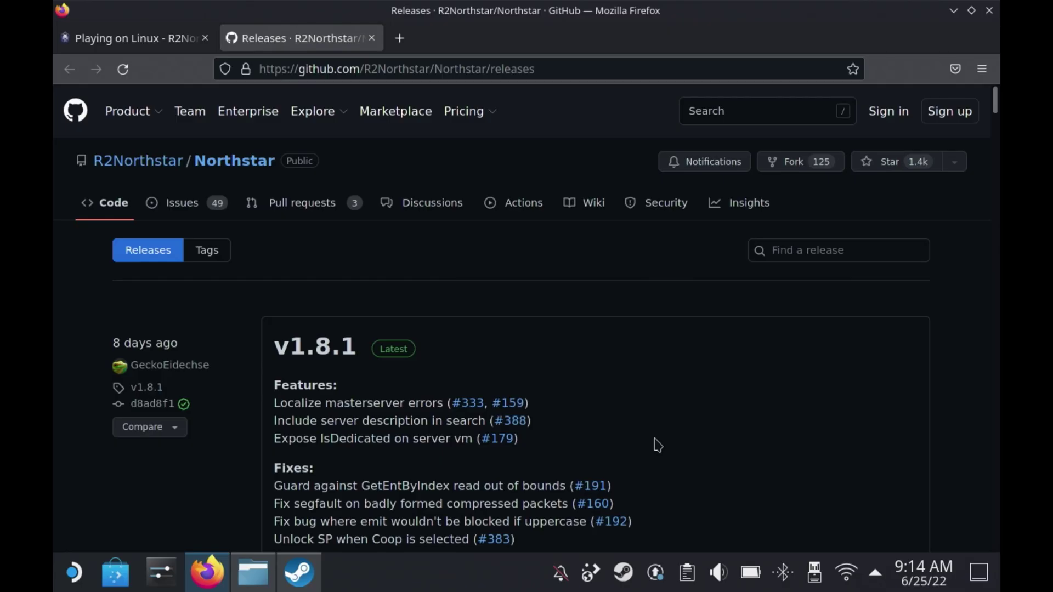
# Download Northstar.release.v1.8.1.zip from the v1.8.1 release assets, choosing to save the file.
pyautogui.scroll(-10, 657, 444)
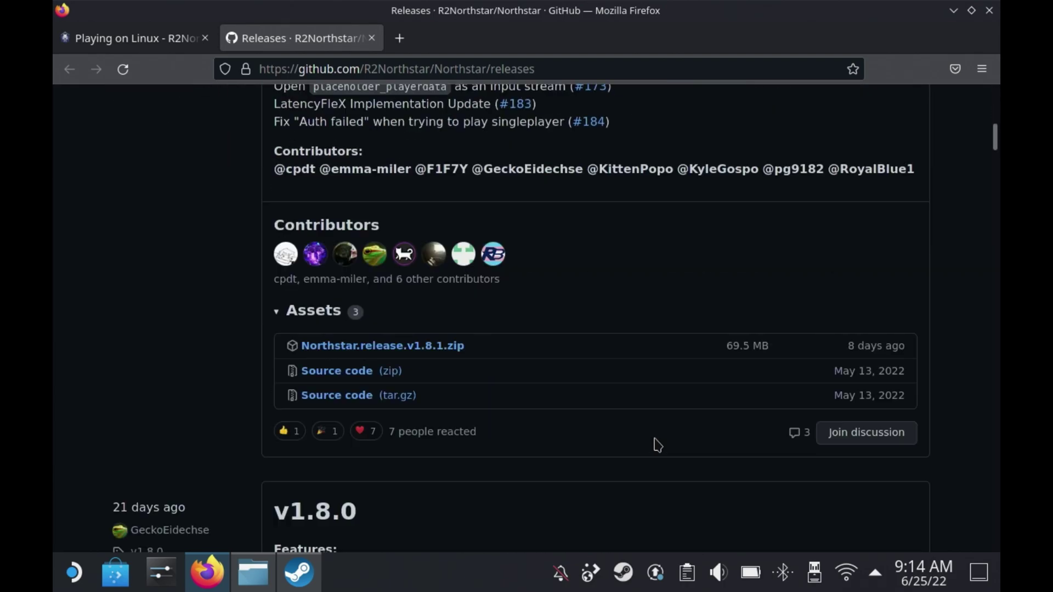
pyautogui.scroll(3, 657, 444)
pyautogui.scroll(-3, 657, 444)
pyautogui.click(448, 346)
pyautogui.click(453, 345)
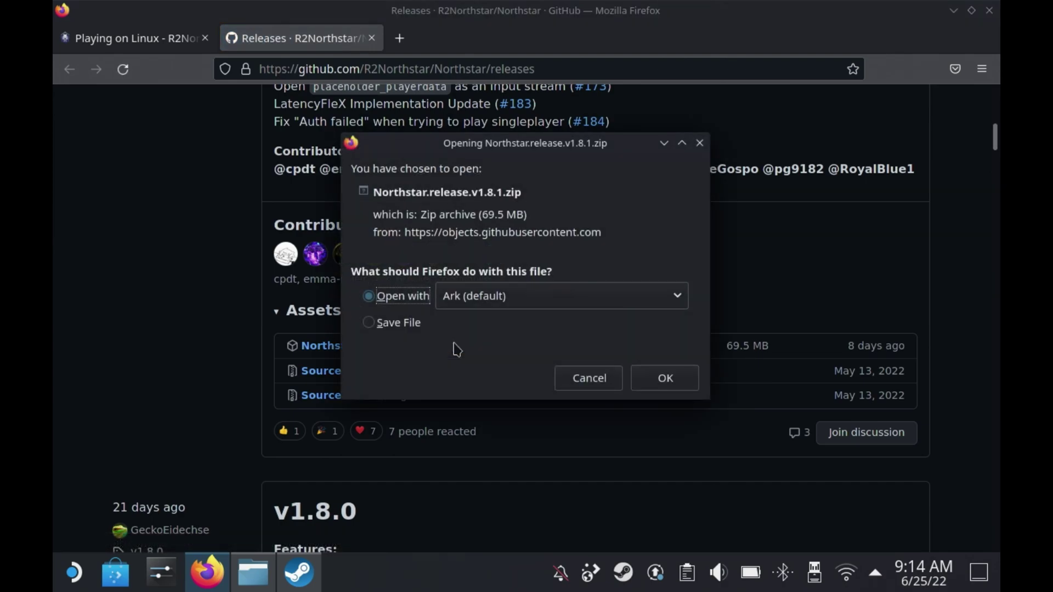
pyautogui.click(382, 326)
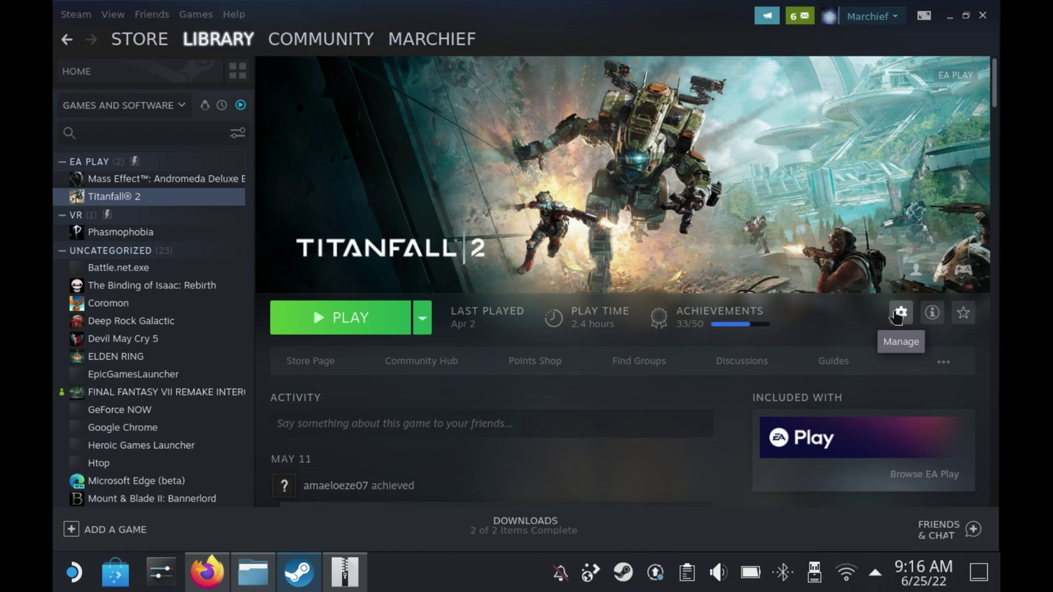
# Switch to Steam and browse Titanfall 2's local files to open its installation folder.
pyautogui.click(900, 314)
pyautogui.moveTo(939, 384)
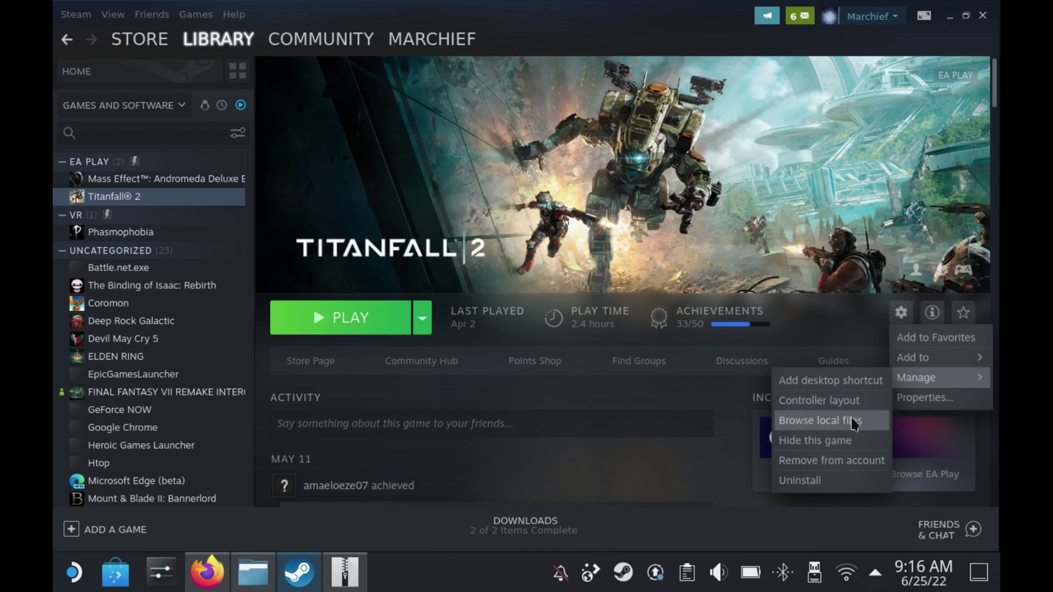
pyautogui.click(854, 423)
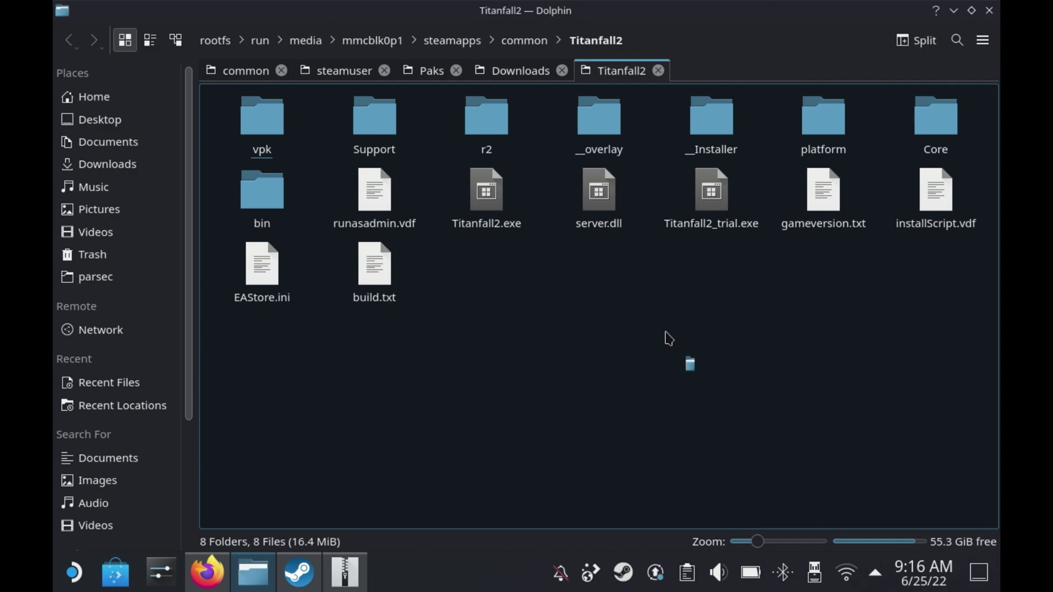
# Rename Titanfall2.exe in the game folder as Titanfall2original.exe.
pyautogui.rightClick(494, 224)
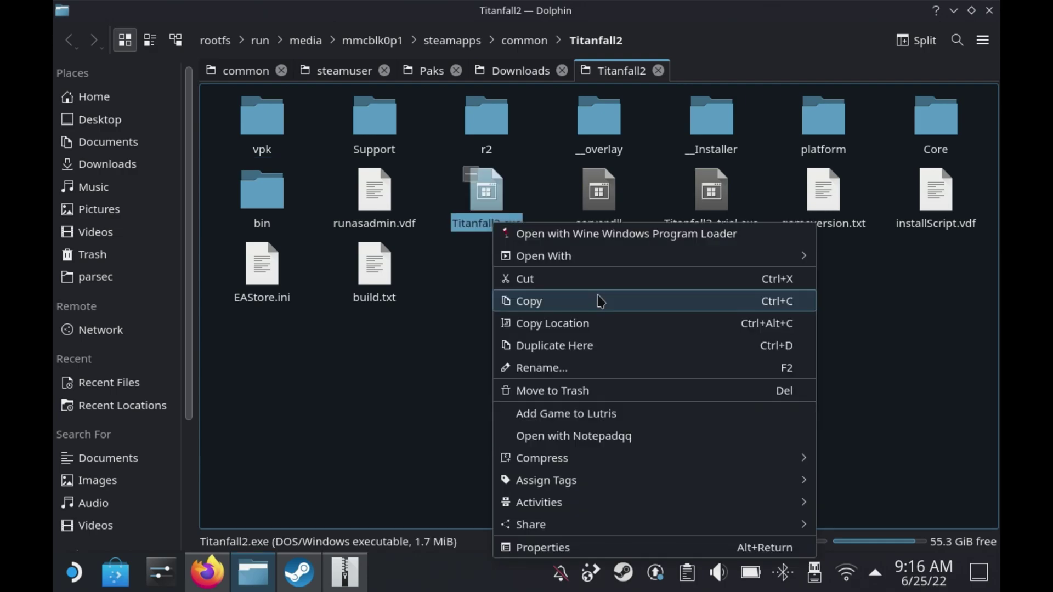
pyautogui.click(608, 372)
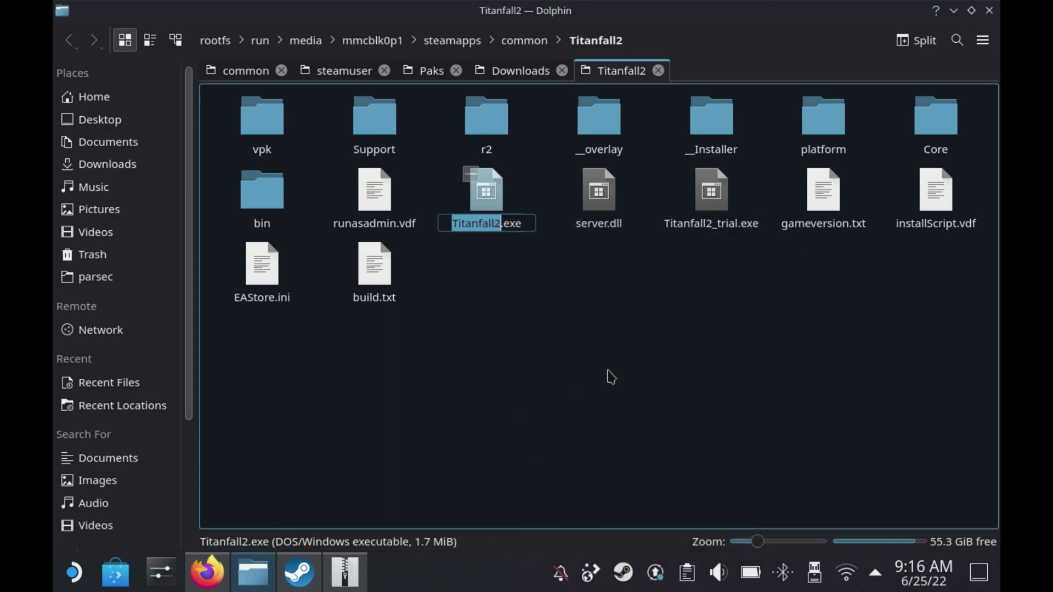
pyautogui.press('Right')
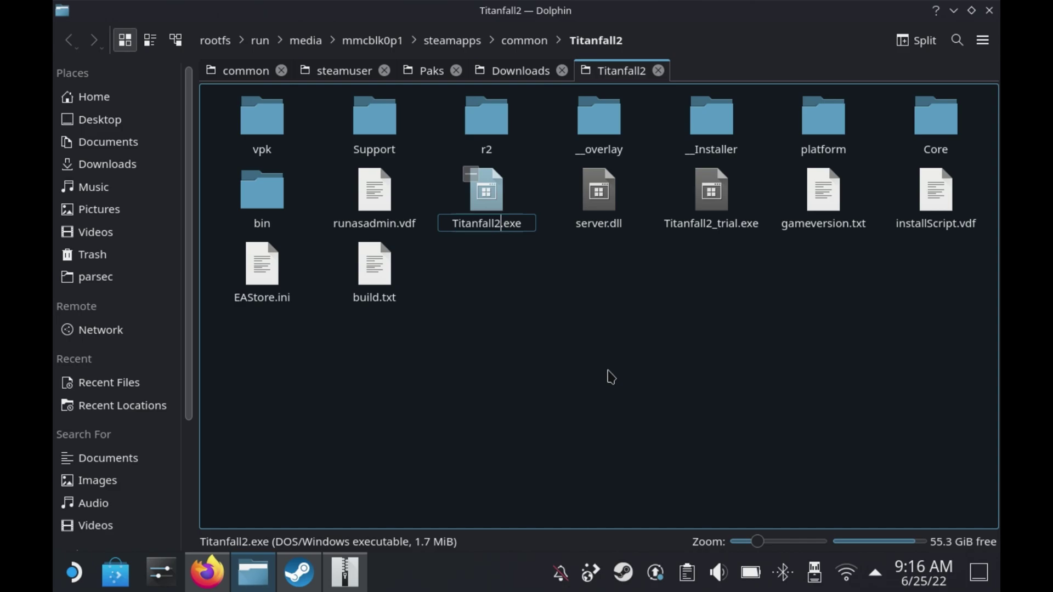
pyautogui.write('origi')
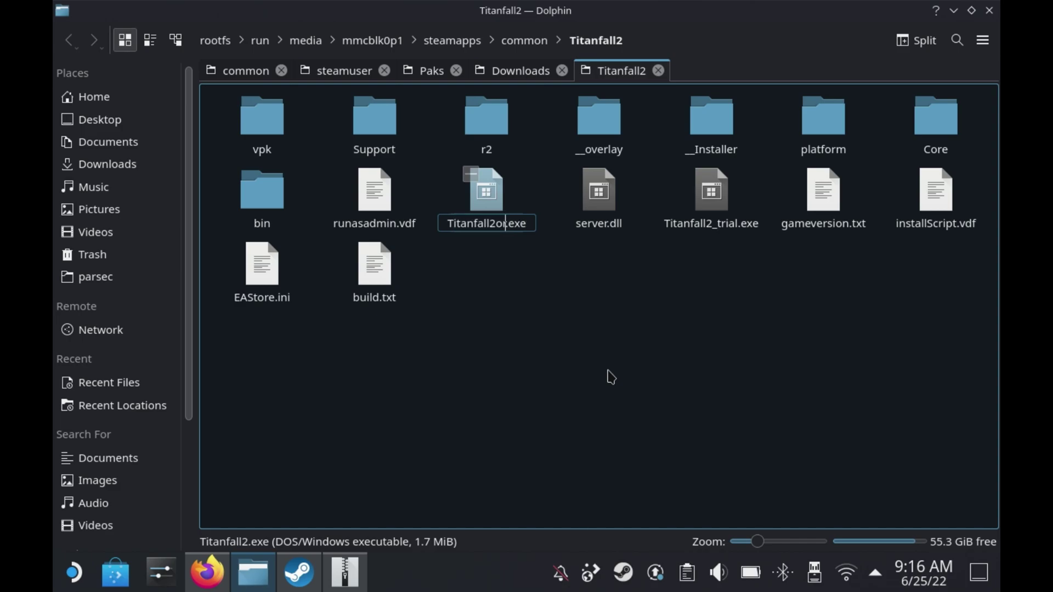
pyautogui.write('na')
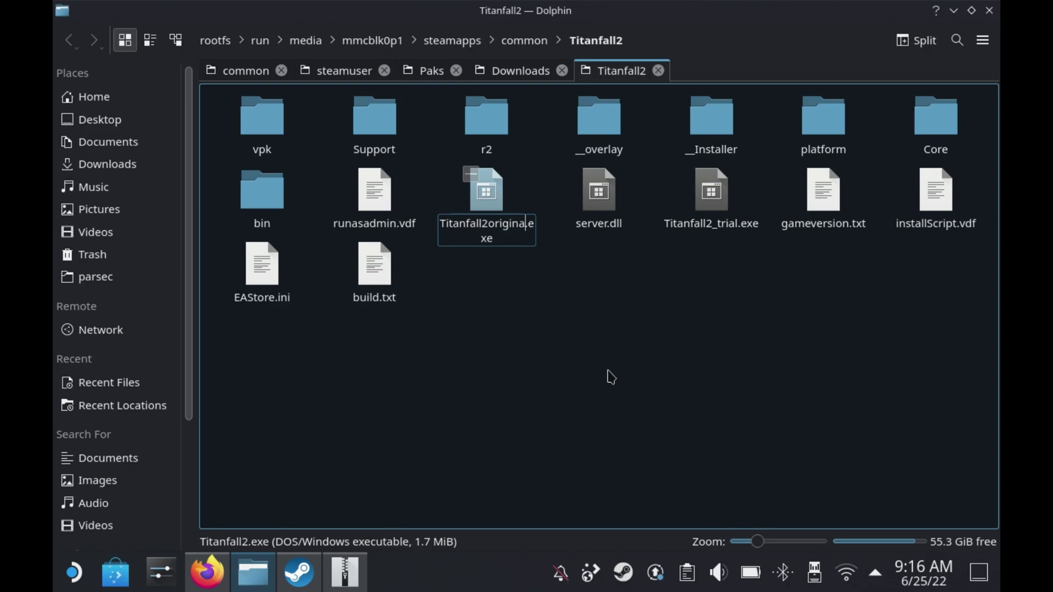
# Extract the Northstar release files into the Titanfall2 folder and rename NorthstarLauncher.exe as Titanfall2.exe.
pyautogui.moveTo(765, 400); pyautogui.dragTo(878, 399)
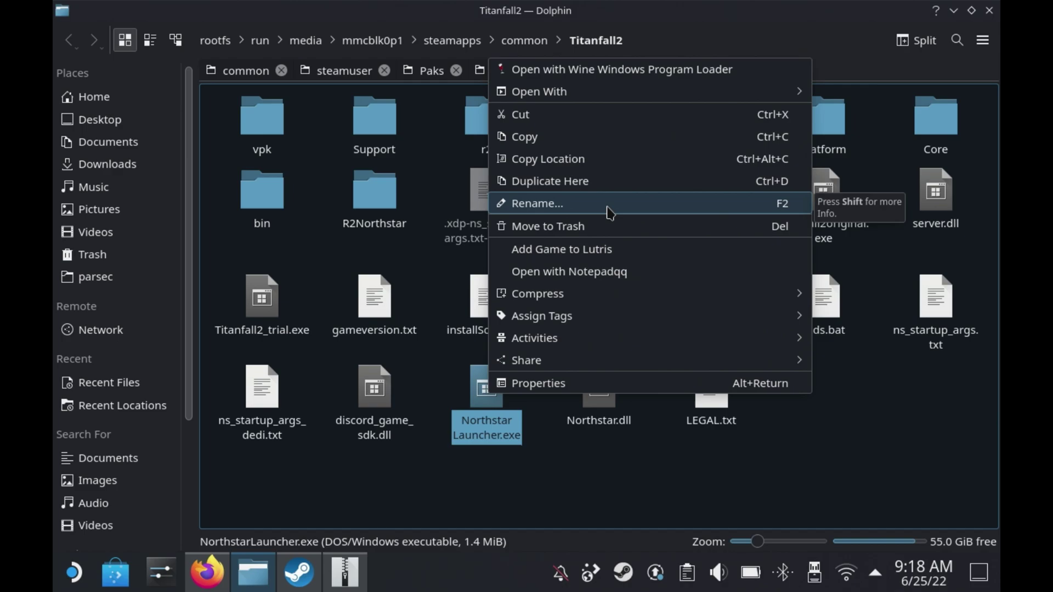
pyautogui.click(608, 209)
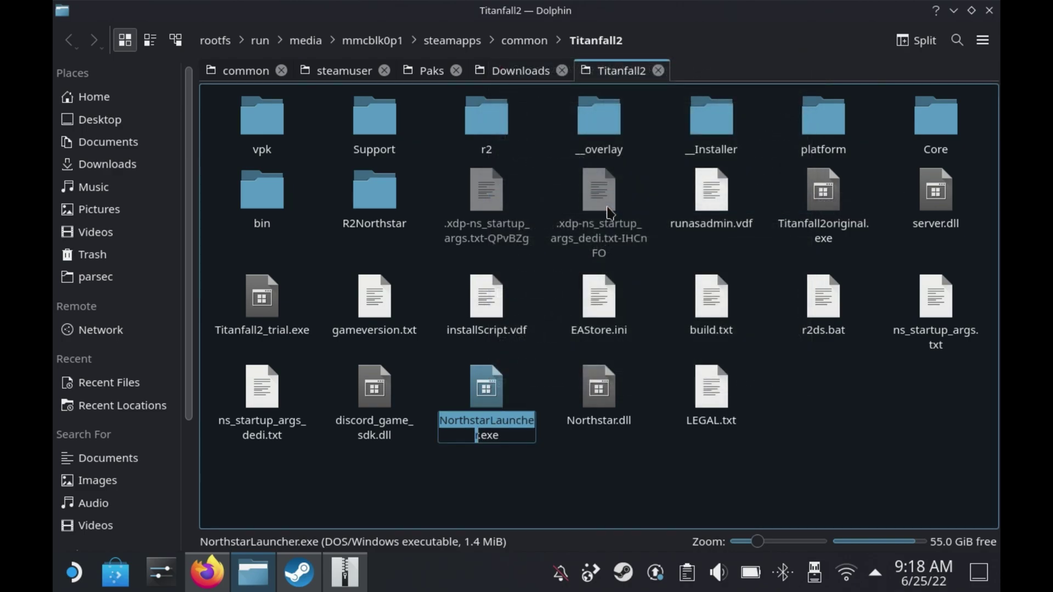
pyautogui.write('Ti')
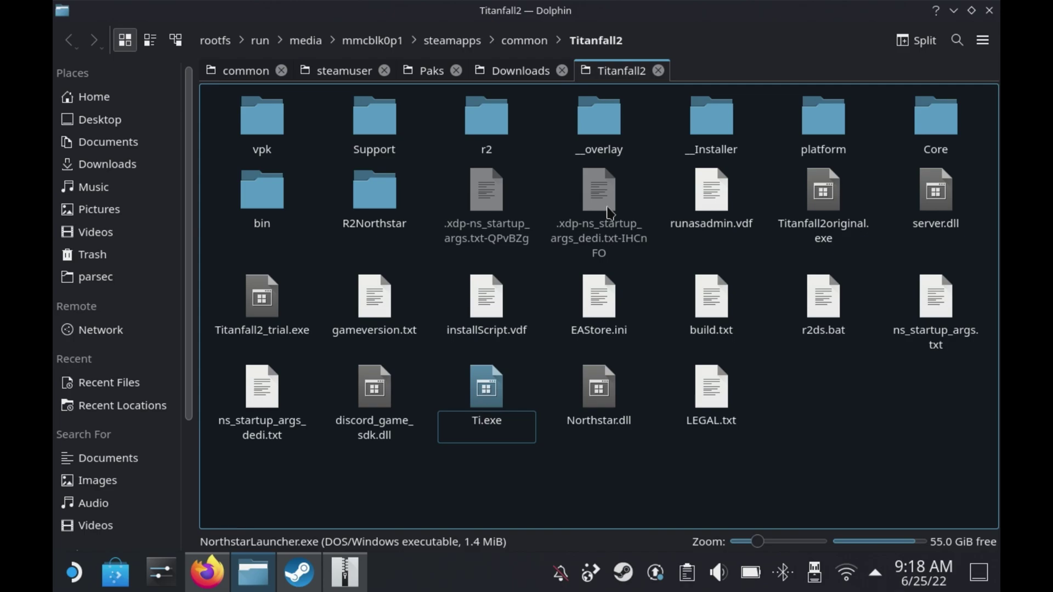
pyautogui.write('tanfall2')
pyautogui.press('Return')
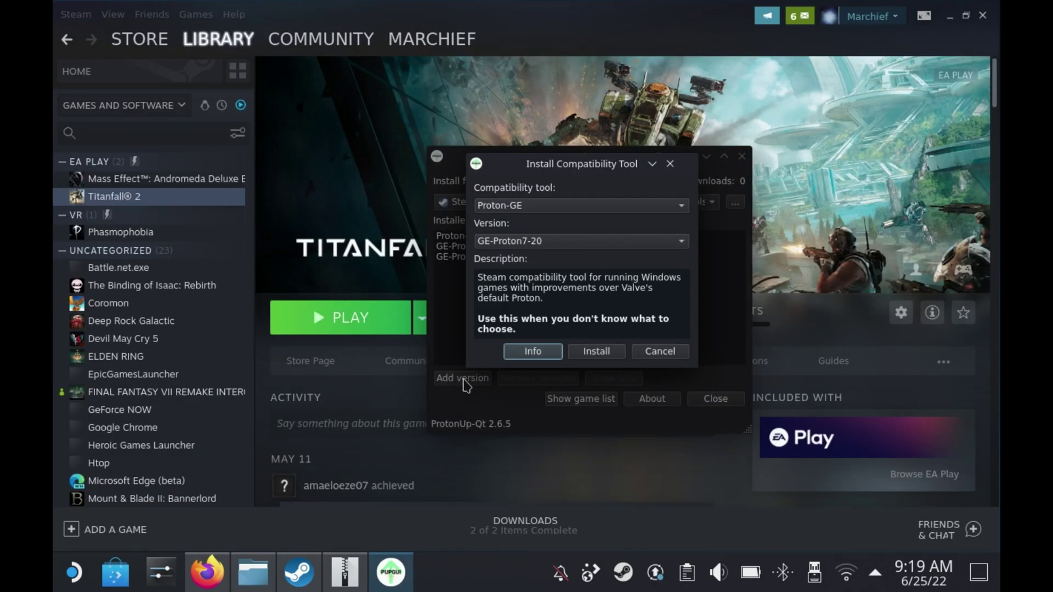
# Install Proton-GE version 7.3-GE-1 for Steam with ProtonUp-Qt.
pyautogui.click(613, 244)
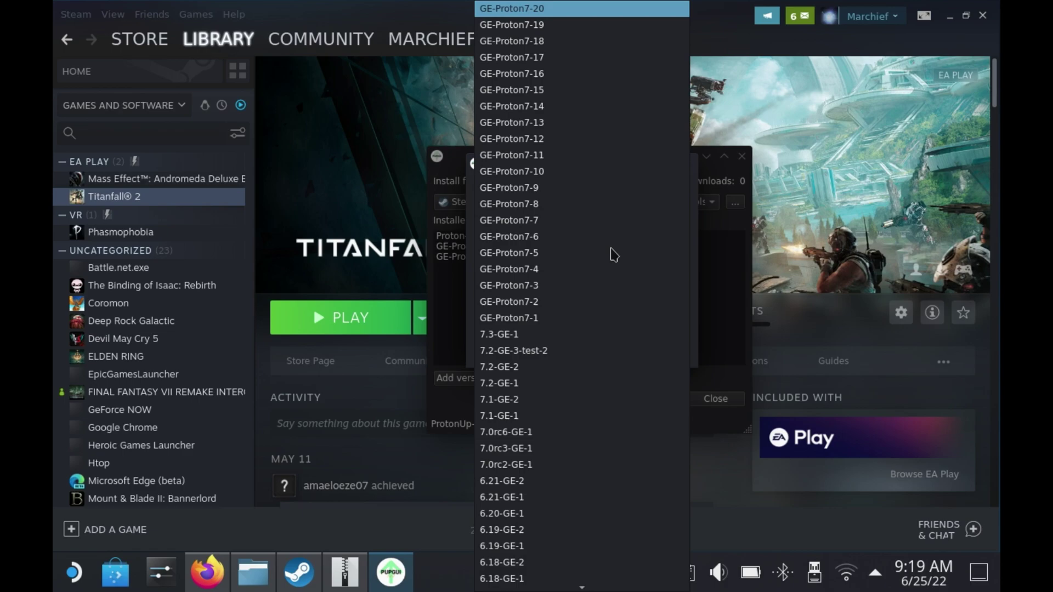
pyautogui.click(602, 334)
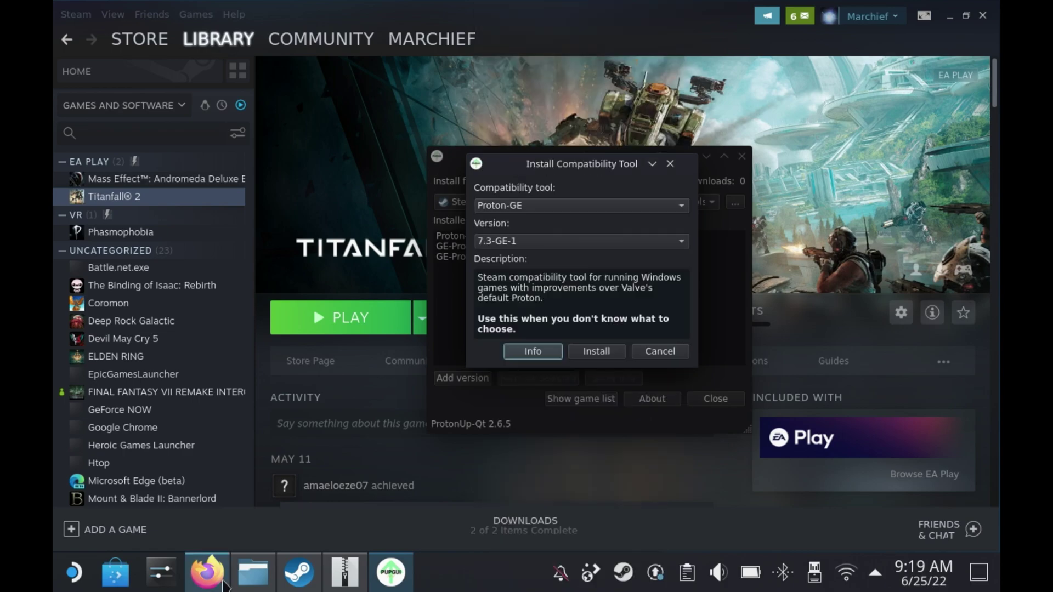
pyautogui.click(596, 352)
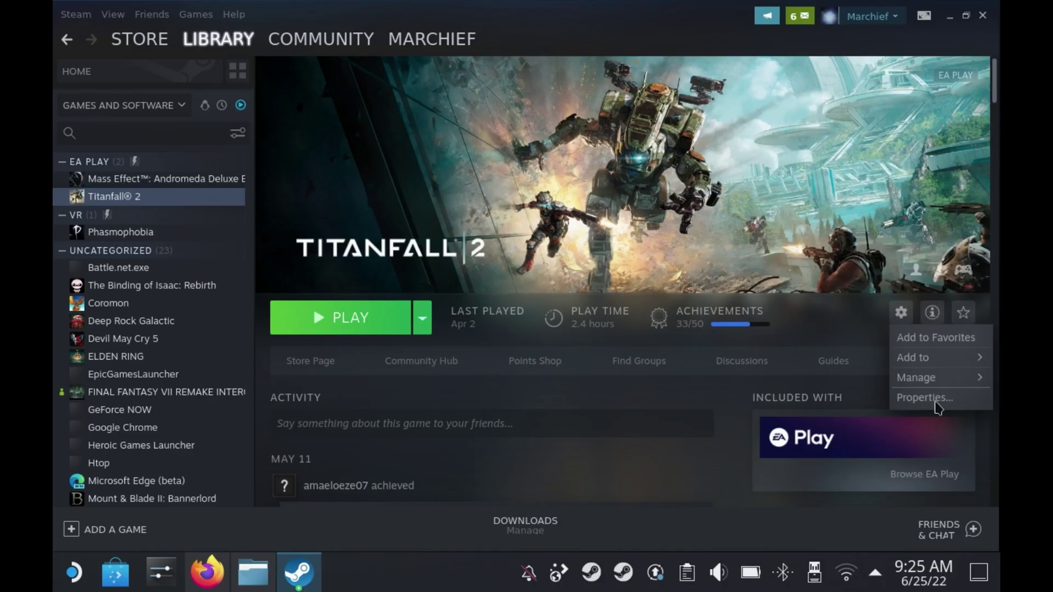
# Set Titanfall 2's forced Steam Play compatibility tool to Proton-7.3-GE-1 in its properties.
pyautogui.click(934, 402)
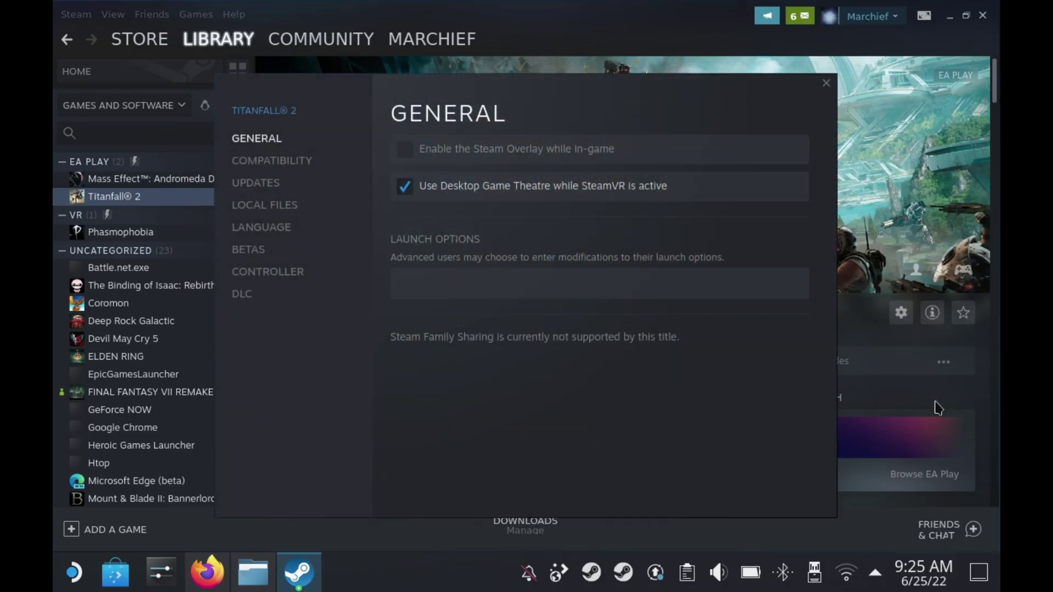
pyautogui.click(297, 167)
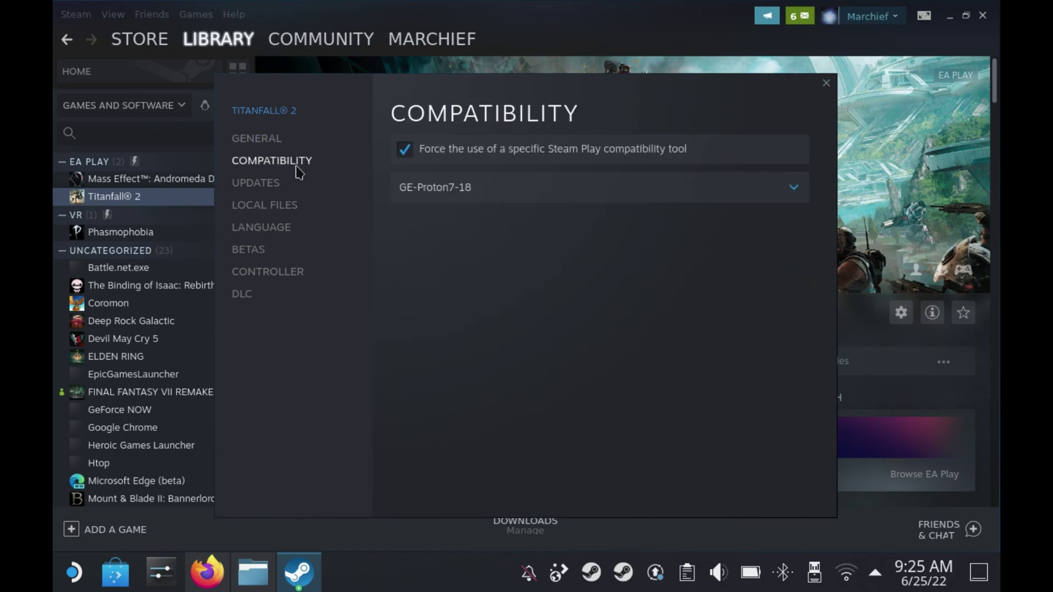
pyautogui.click(574, 189)
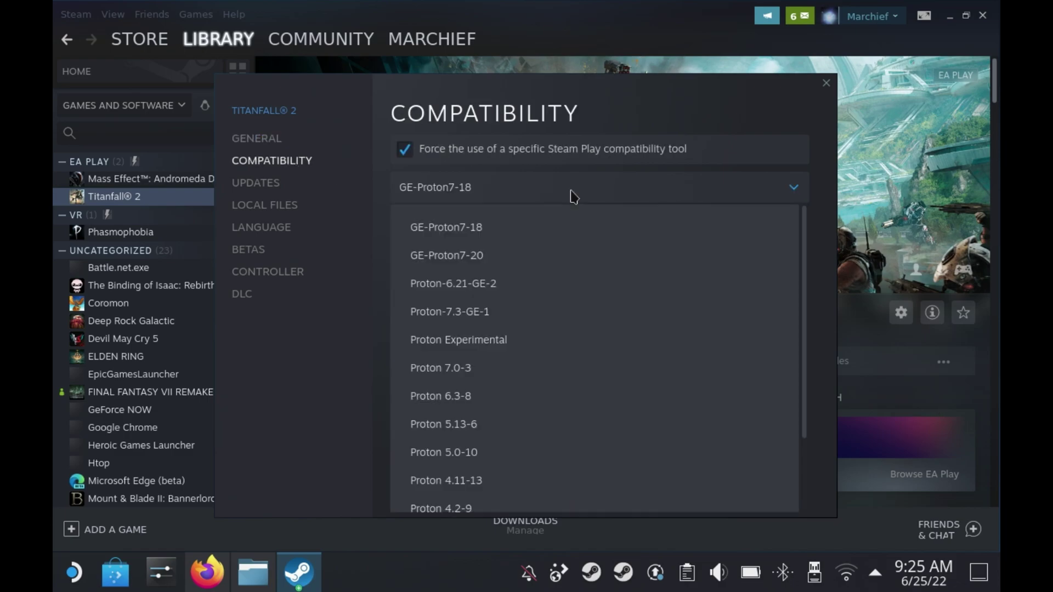
pyautogui.click(488, 312)
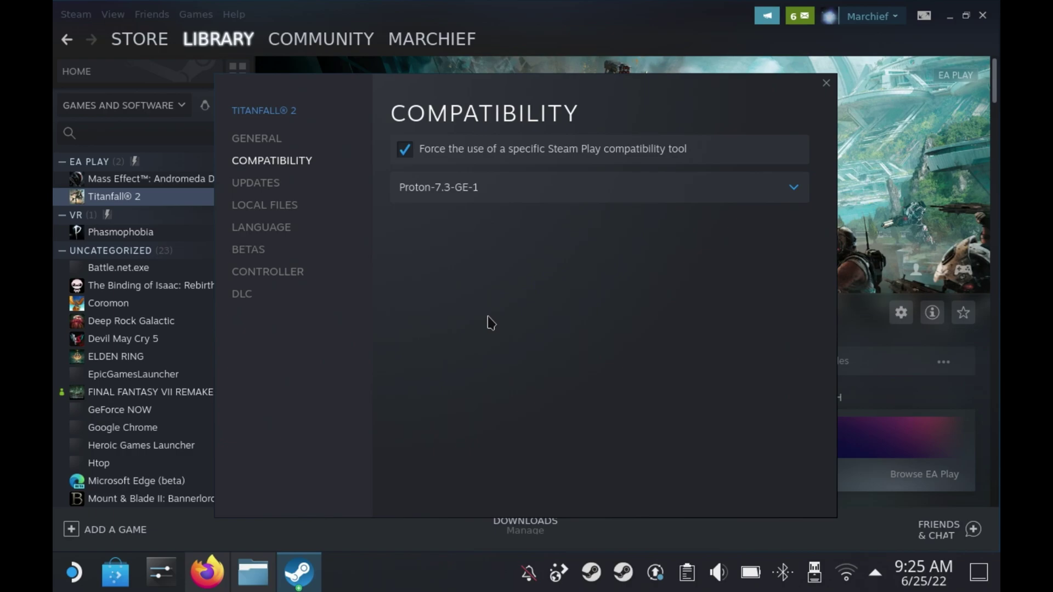
pyautogui.click(826, 83)
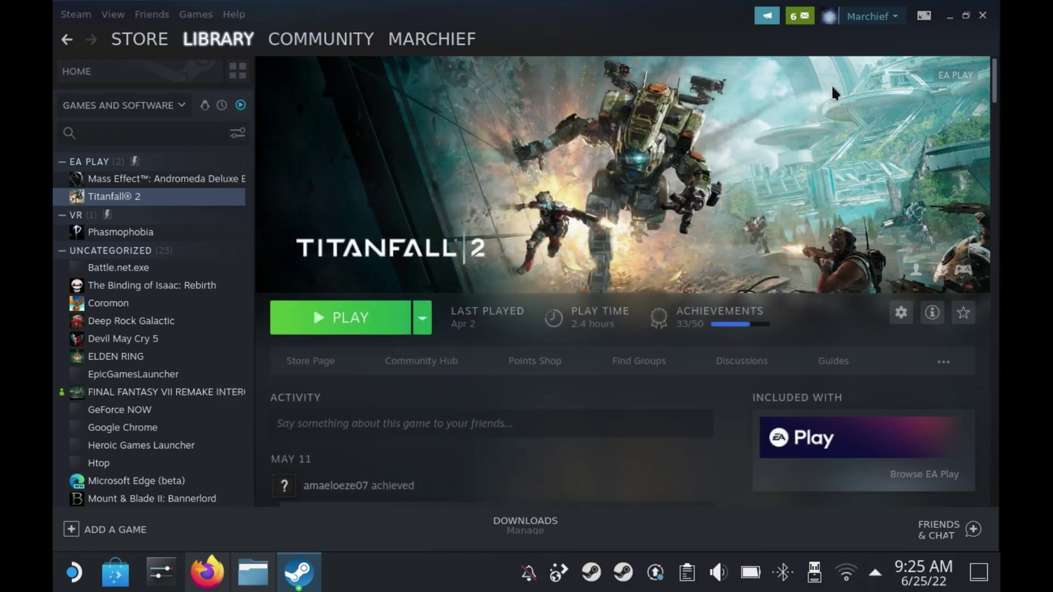
# Launch Titanfall 2 from the Steam library and install Origin from its launch prompt.
pyautogui.click(367, 317)
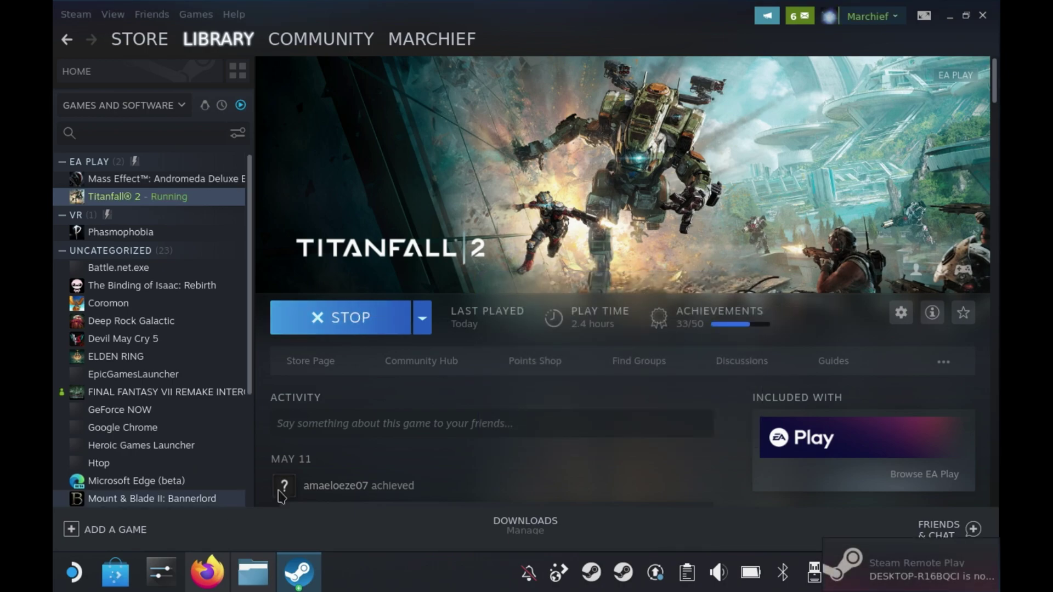
pyautogui.moveTo(298, 572)
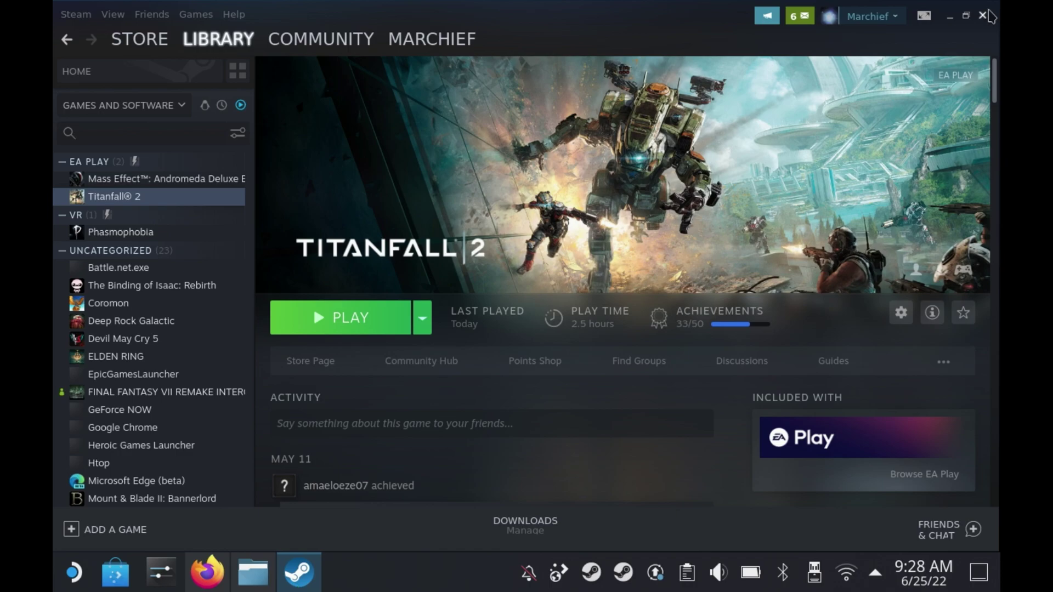
pyautogui.click(374, 331)
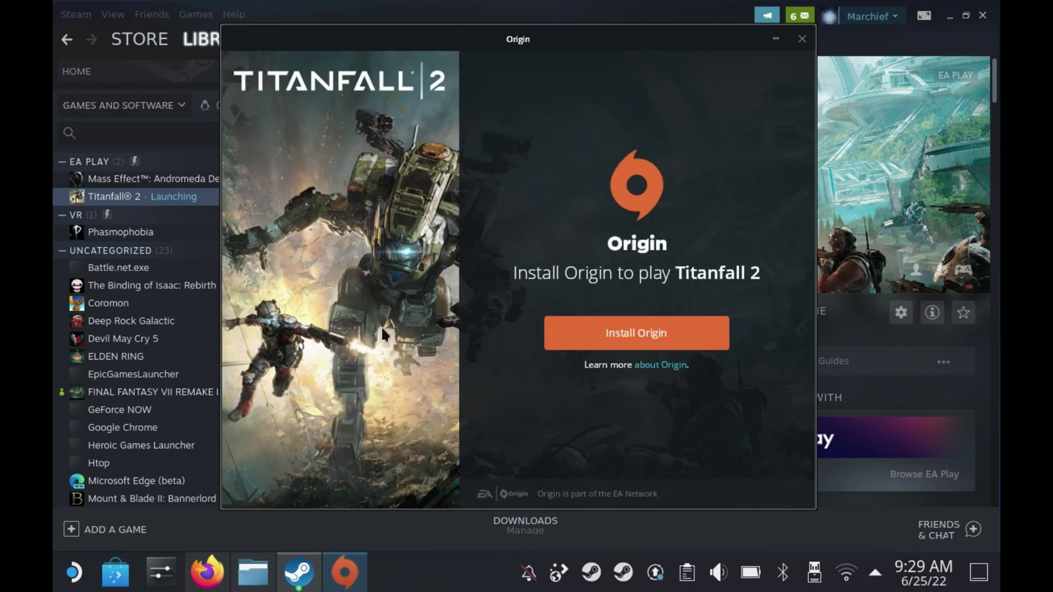
pyautogui.click(647, 331)
pyautogui.click(708, 425)
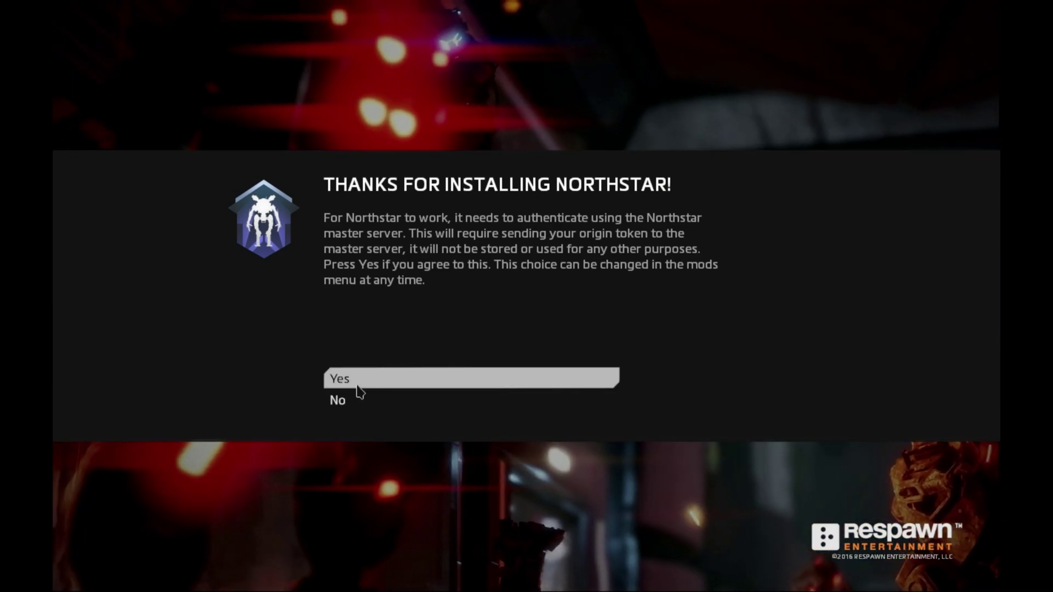
# Agree to authenticate with the Northstar master server and open the multiplayer server browser.
pyautogui.click(358, 384)
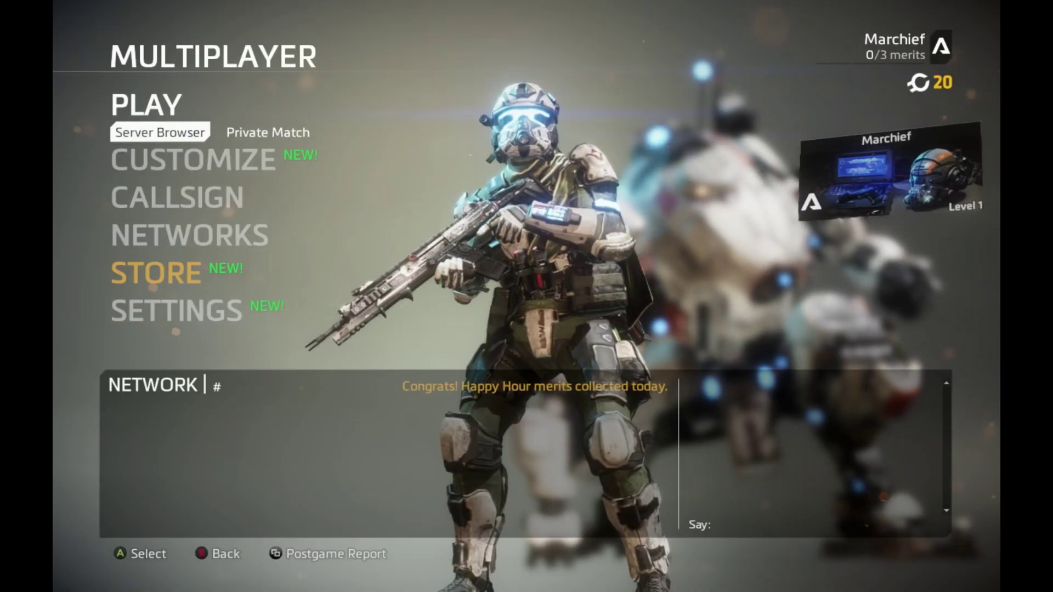
pyautogui.click(150, 132)
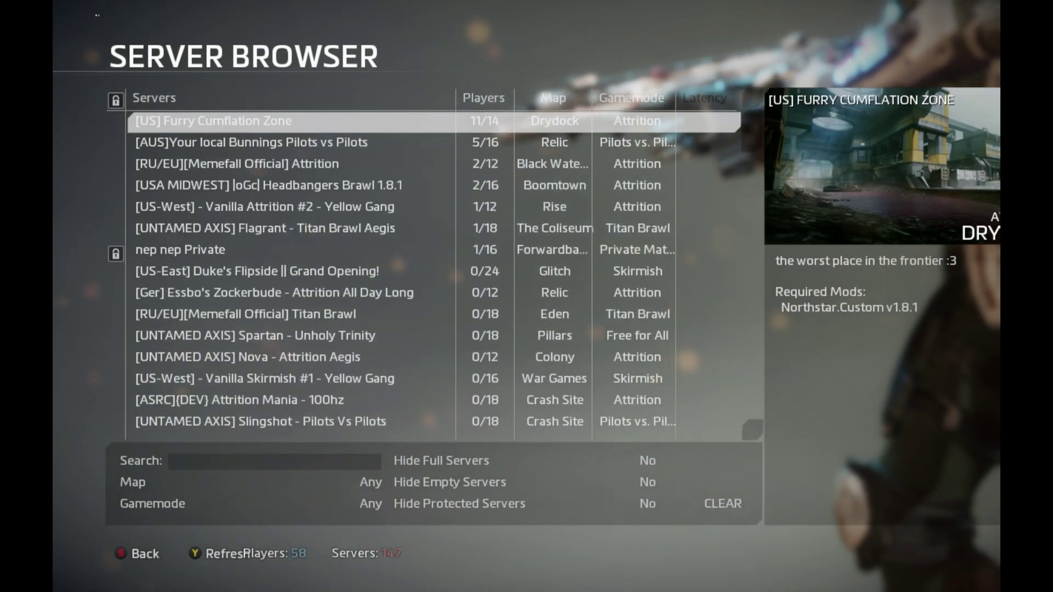
# Examine the Northstar server list, including each server's map, game mode, player numbers and required mods.
pyautogui.press('Down')
pyautogui.press('Down')
pyautogui.press('Down')
pyautogui.press('Down')
pyautogui.press('Down')
pyautogui.press('Down')
pyautogui.press('Down')
pyautogui.press('Down')
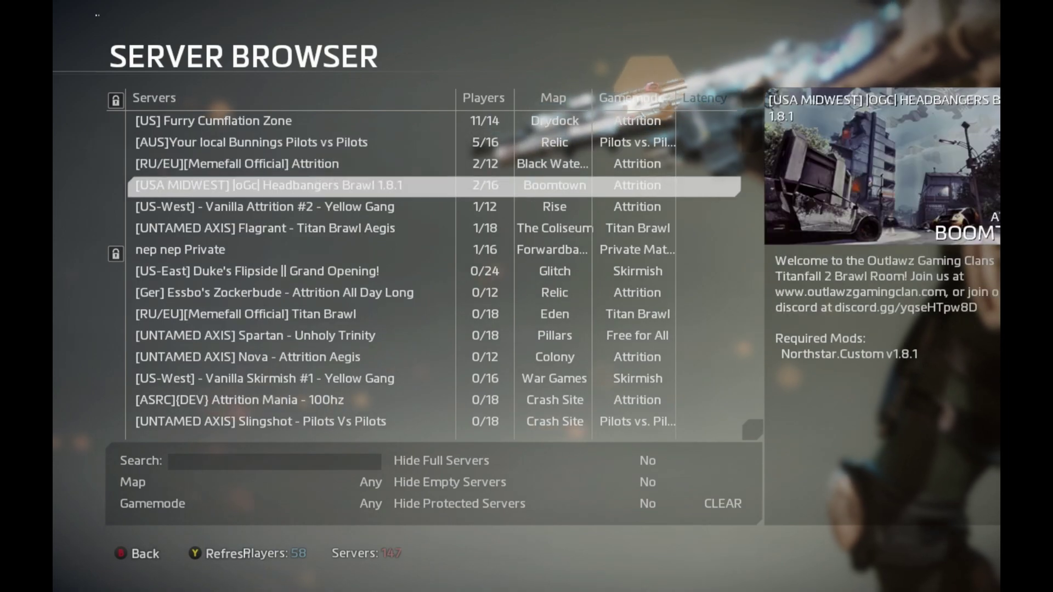
pyautogui.press('Down')
pyautogui.press('Down')
pyautogui.press('Down')
pyautogui.press('Down')
pyautogui.press('Down')
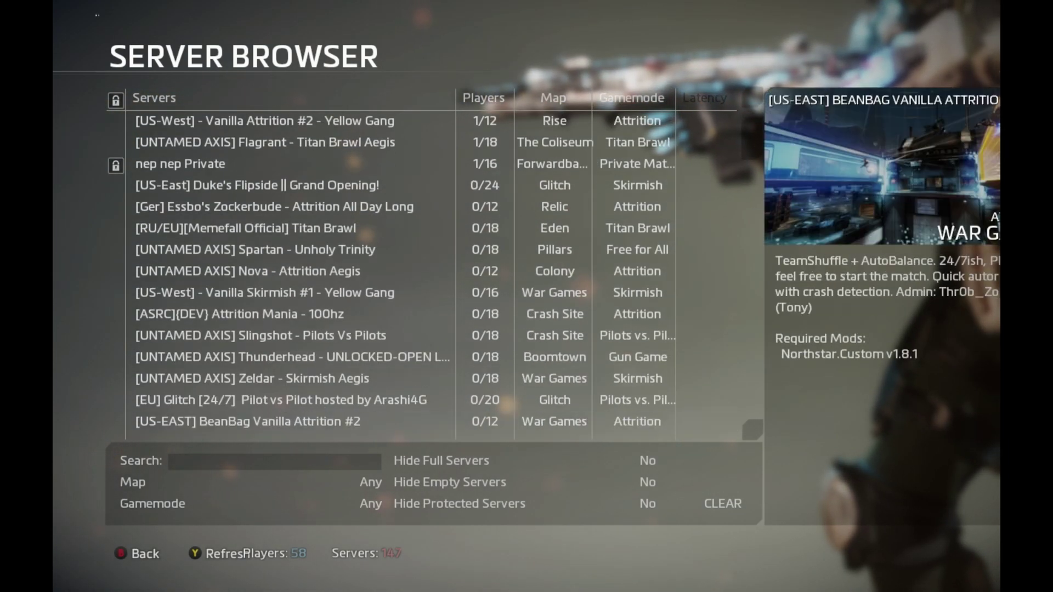
pyautogui.press('Down')
pyautogui.press('Down')
pyautogui.press('Down')
pyautogui.press('Down')
pyautogui.press('Down')
pyautogui.press('Down')
pyautogui.press('Down')
pyautogui.press('Down')
pyautogui.press('Down')
pyautogui.press('Down')
pyautogui.press('Down')
pyautogui.press('Down')
pyautogui.press('Down')
pyautogui.press('Down')
pyautogui.press('Down')
pyautogui.press('Down')
pyautogui.press('Down')
pyautogui.press('Down')
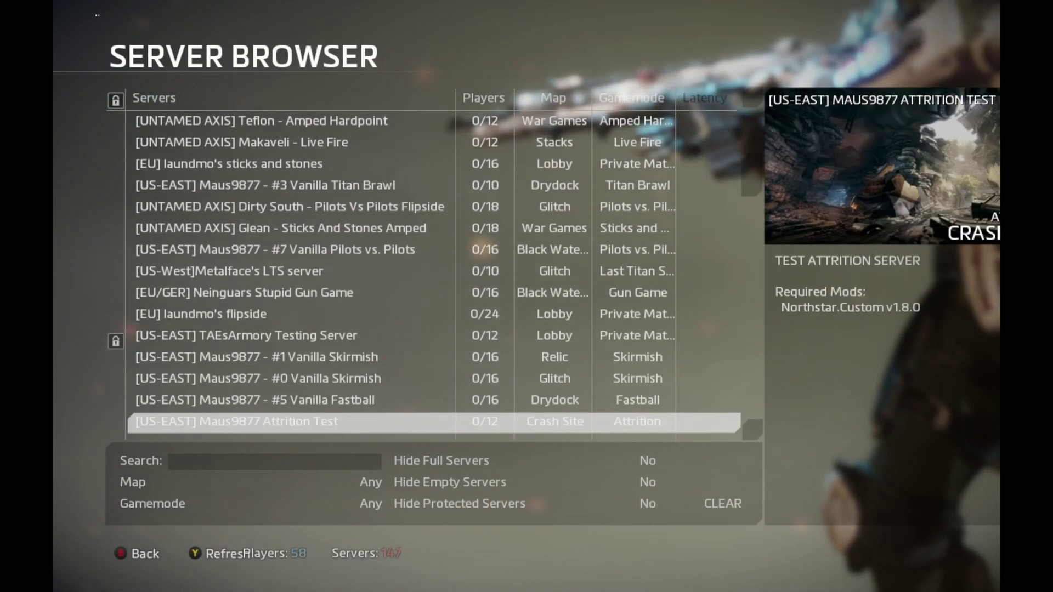
pyautogui.press('Down')
pyautogui.press('Down')
pyautogui.press('Down')
pyautogui.press('Down')
pyautogui.press('Down')
pyautogui.press('Down')
pyautogui.press('Down')
pyautogui.press('Down')
pyautogui.press('Down')
pyautogui.press('Down')
pyautogui.press('Down')
pyautogui.press('Down')
pyautogui.press('Down')
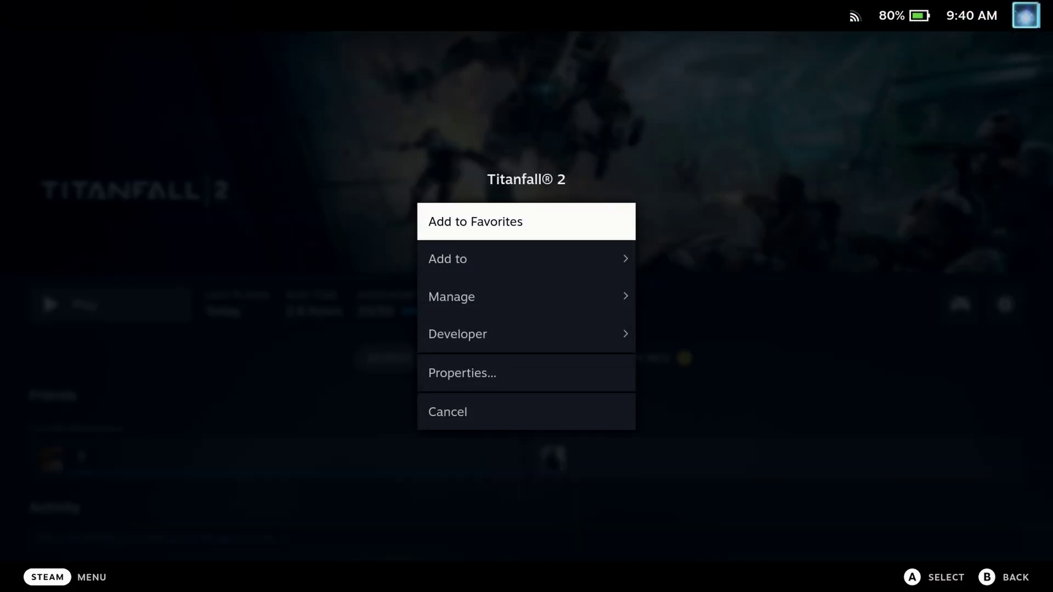
pyautogui.press('Down')
pyautogui.press('Down')
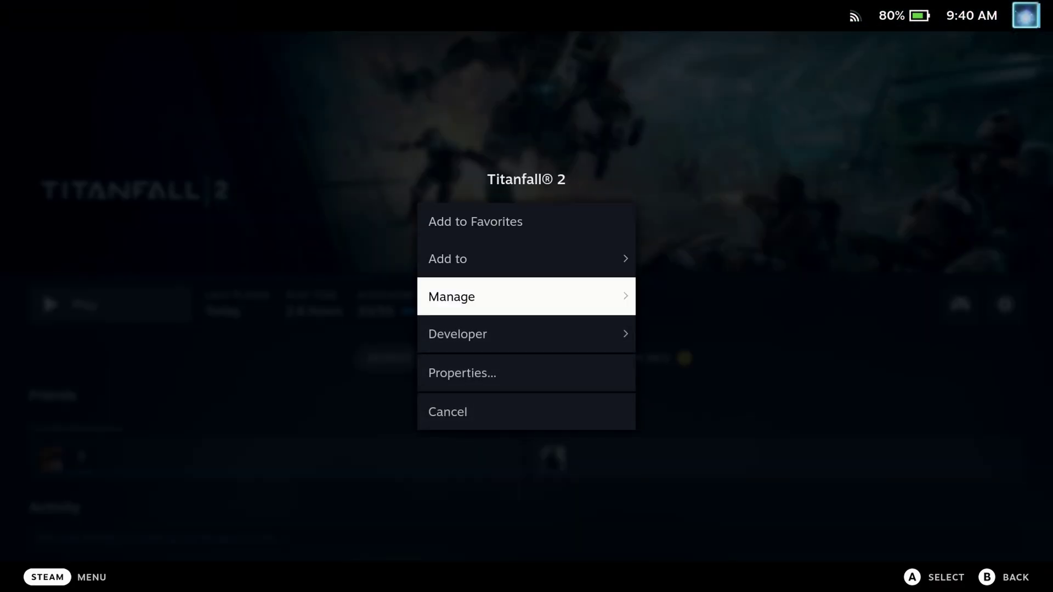
# Open Titanfall 2's properties and check which Steam Play compatibility tool it is forced to use.
pyautogui.press('Down')
pyautogui.press('Down')
pyautogui.press('Return')
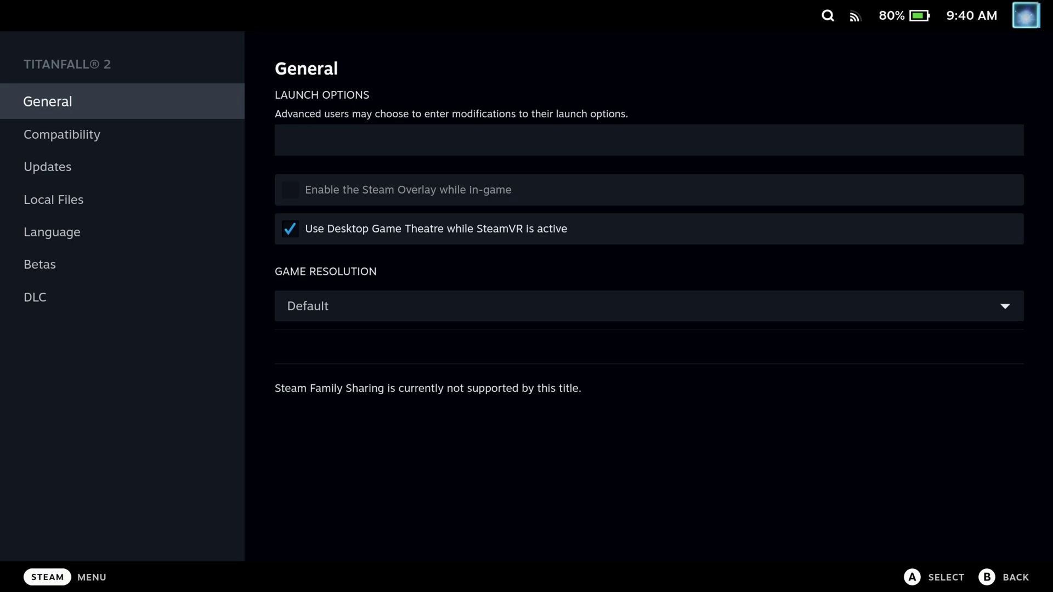
pyautogui.press('Down')
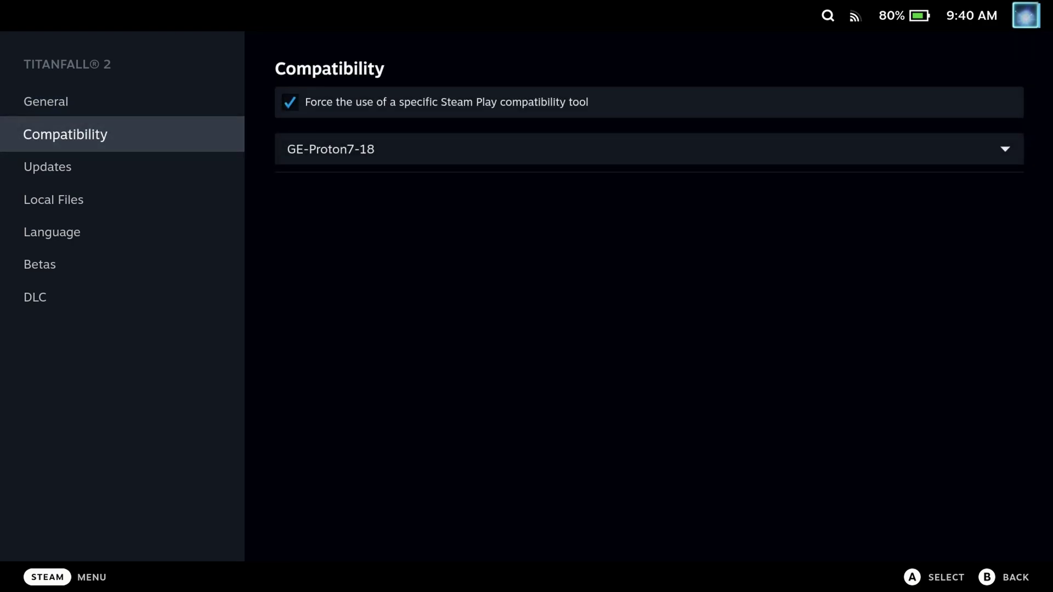
pyautogui.press('Escape')
pyautogui.press('Return')
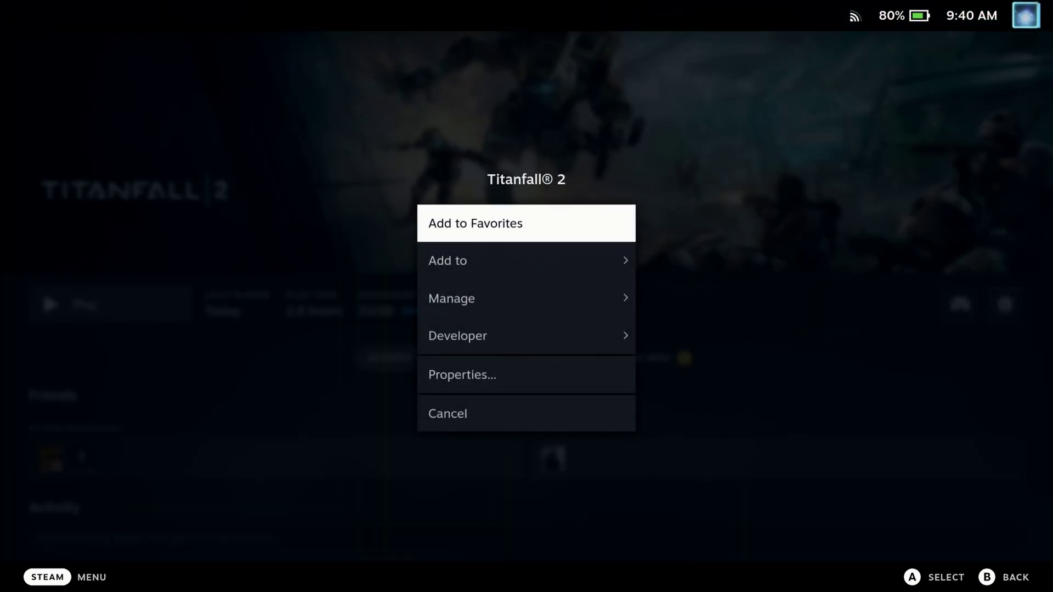
pyautogui.press('Down')
pyautogui.press('Down')
pyautogui.press('Return')
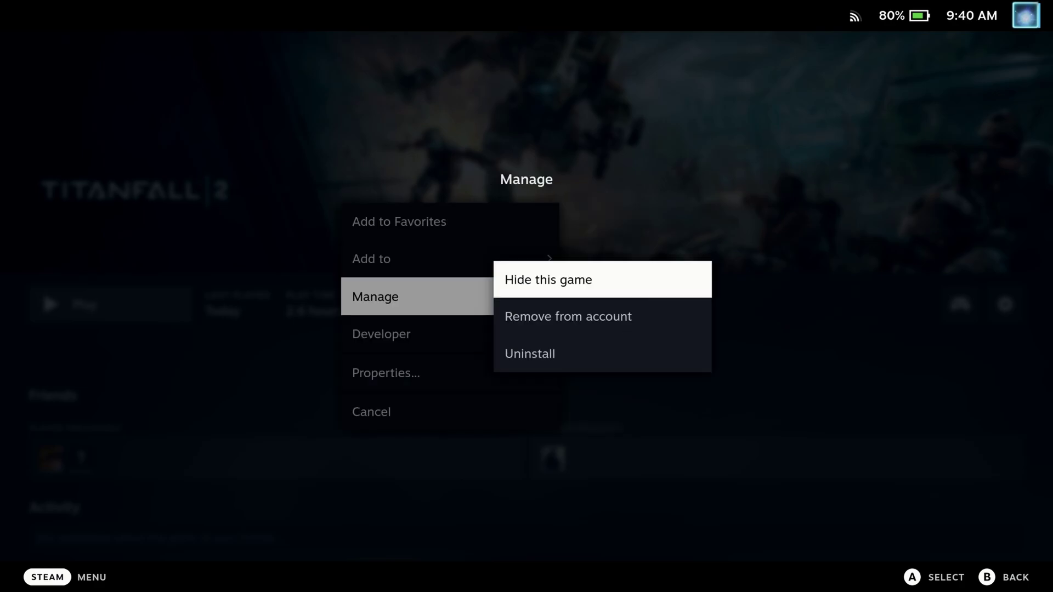
pyautogui.press('Escape')
# Change Titanfall 2's forced Steam Play compatibility tool to Proton-7.3-GE-1 in its properties and return to the game's page.
pyautogui.press('Down')
pyautogui.press('Down')
pyautogui.press('Return')
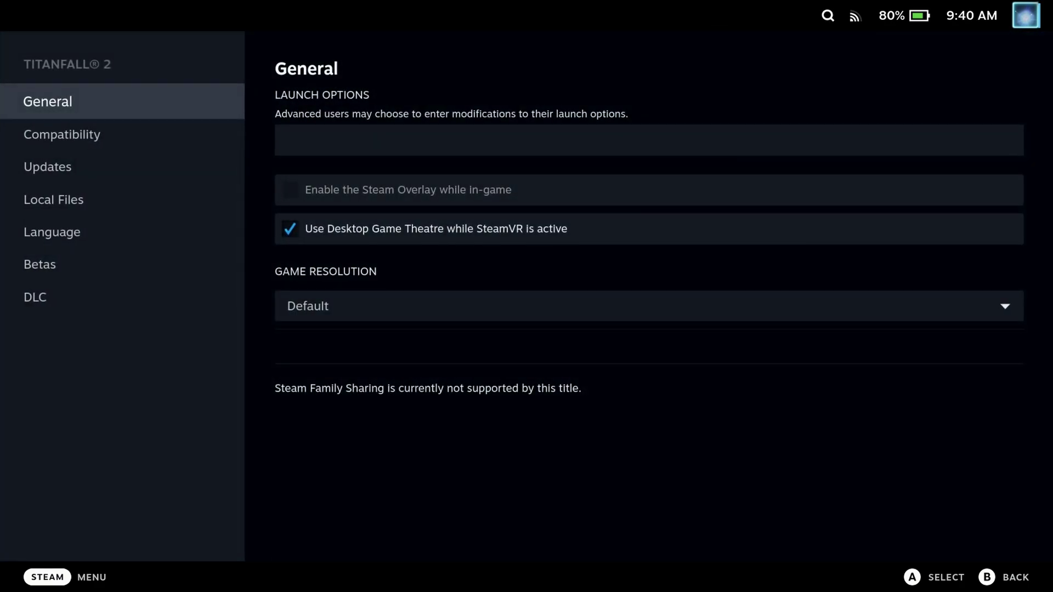
pyautogui.press('Down')
pyautogui.press('Down')
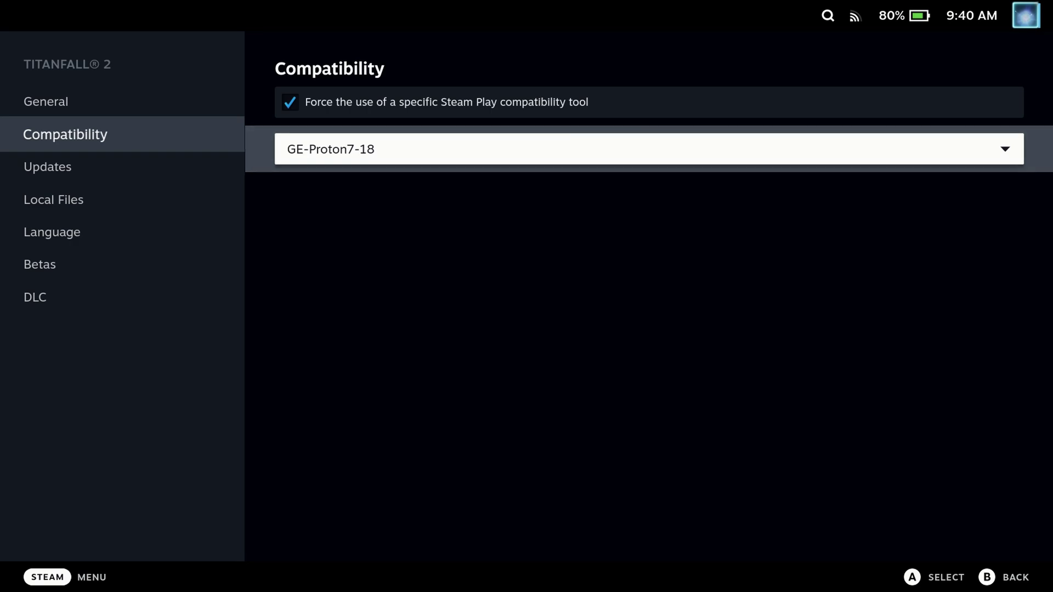
pyautogui.press('Return')
pyautogui.press('Down')
pyautogui.press('Down')
pyautogui.press('Down')
pyautogui.press('Return')
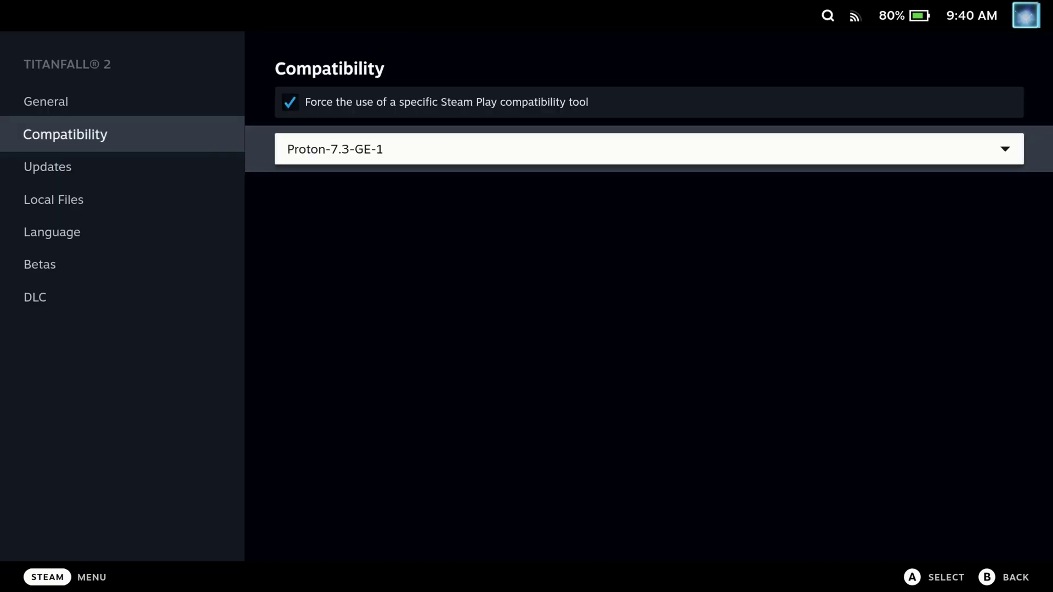
pyautogui.press('Left')
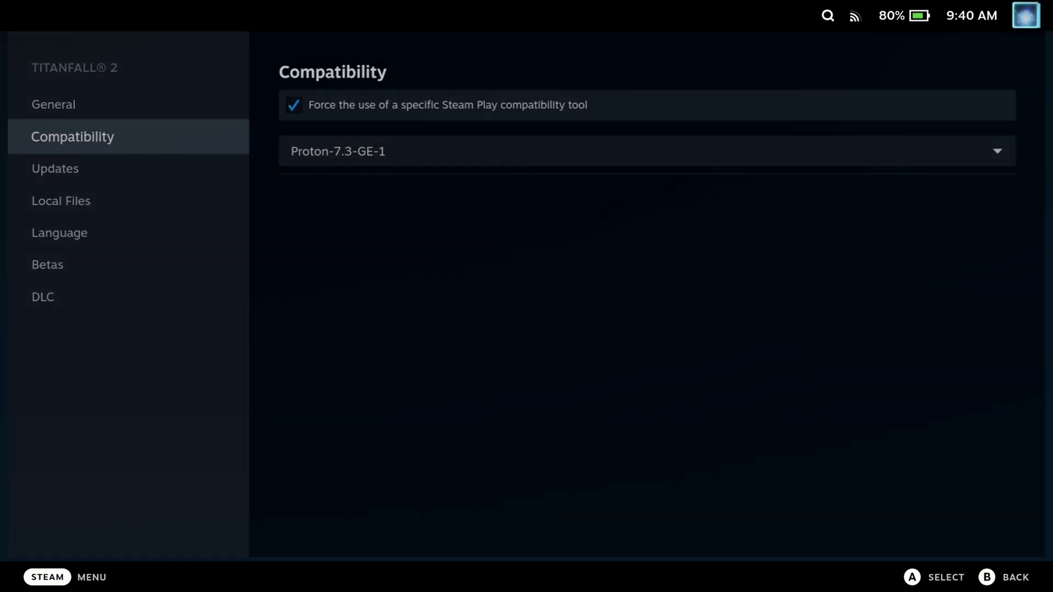
pyautogui.press('Escape')
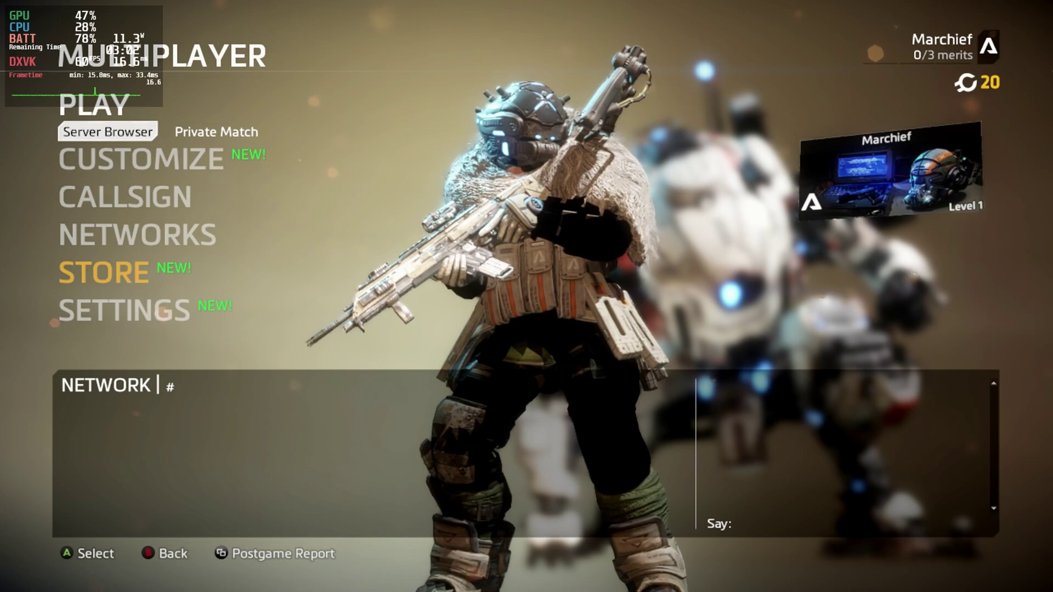
# Launch Titanfall 2 and join a multiplayer match from the Northstar server browser.
pyautogui.press('Return')
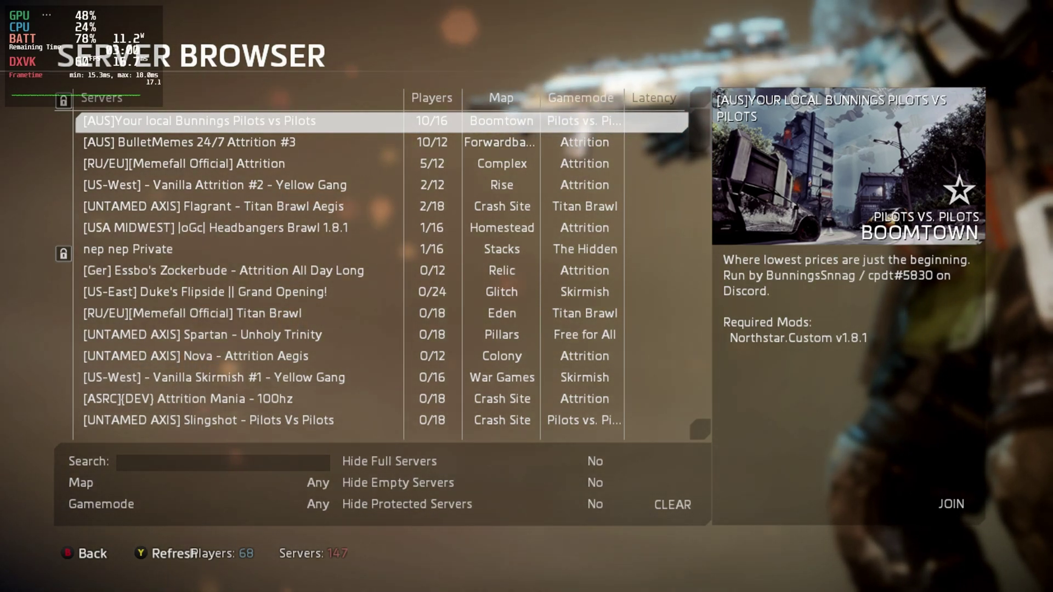
pyautogui.press('Down')
pyautogui.press('Down')
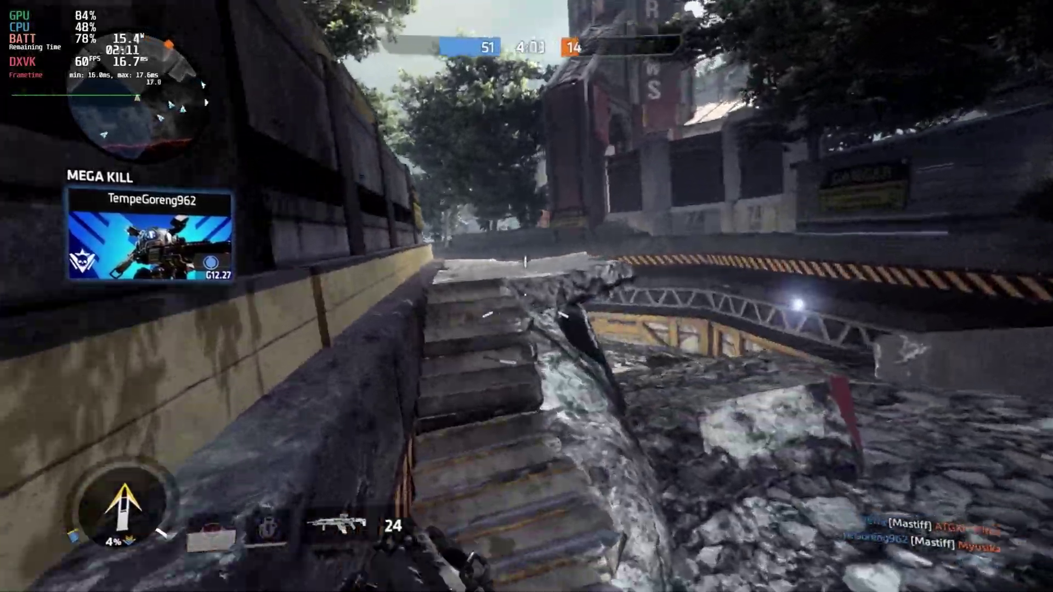
pyautogui.press('w')
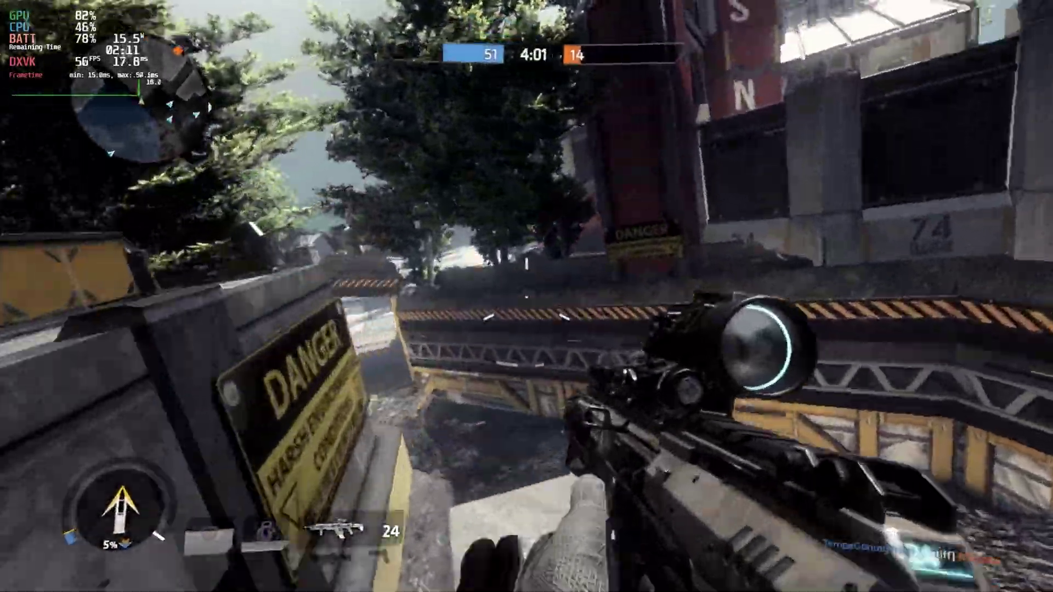
pyautogui.press('w')
pyautogui.click(527, 296)
pyautogui.rightClick(526, 296)
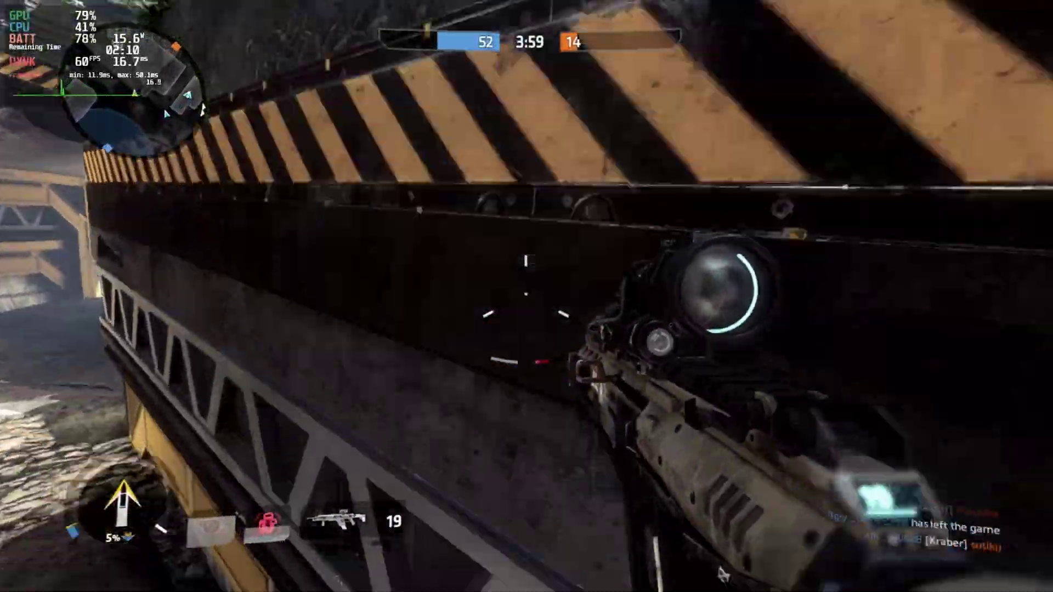
pyautogui.press('w')
pyautogui.rightClick(527, 296)
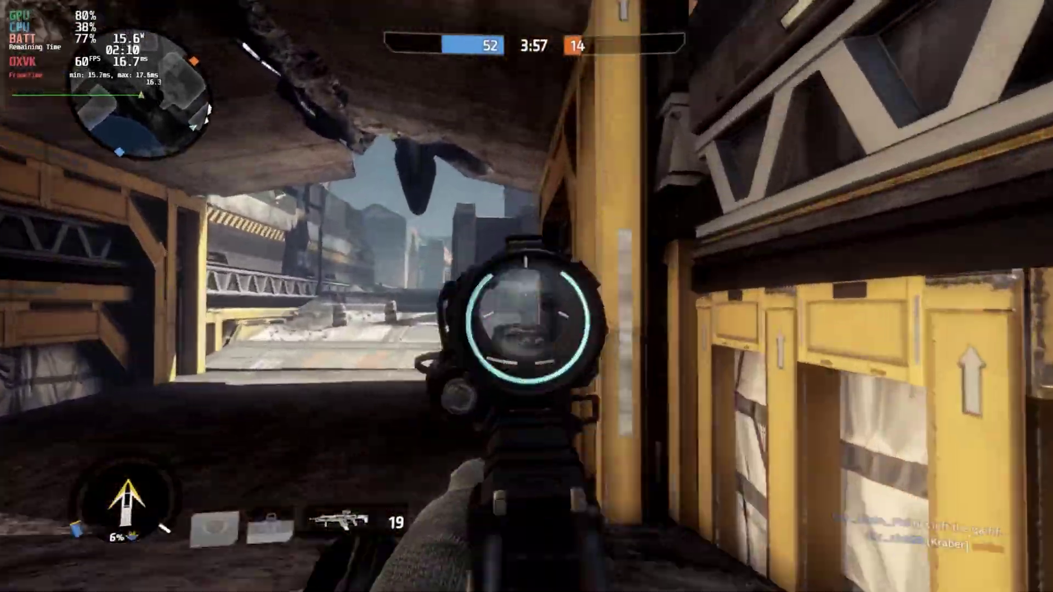
pyautogui.click(527, 296)
pyautogui.press('s')
pyautogui.rightClick(526, 296)
pyautogui.click(527, 296)
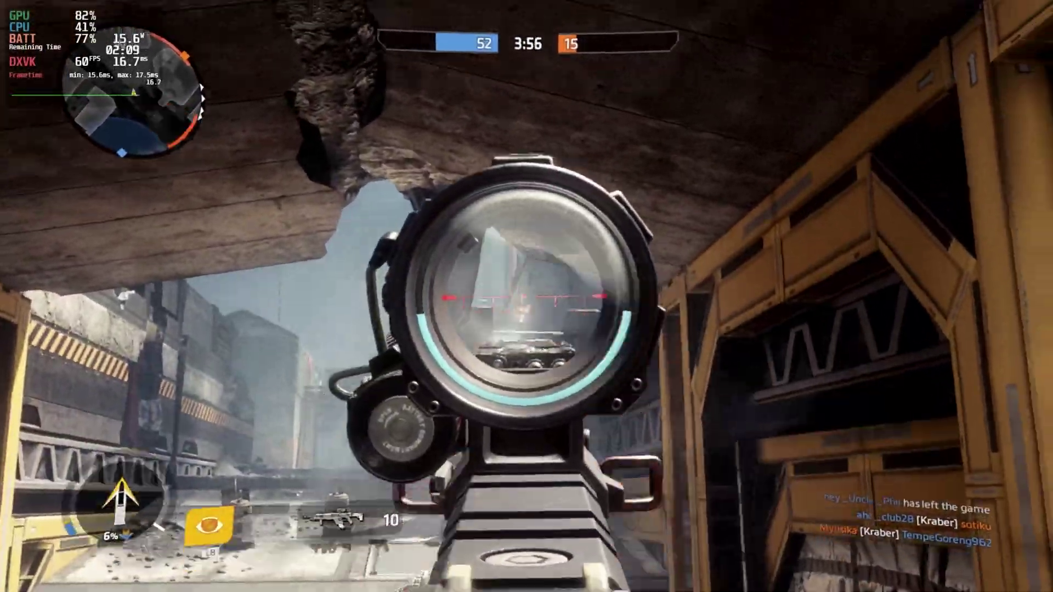
pyautogui.click(526, 296)
pyautogui.press('w')
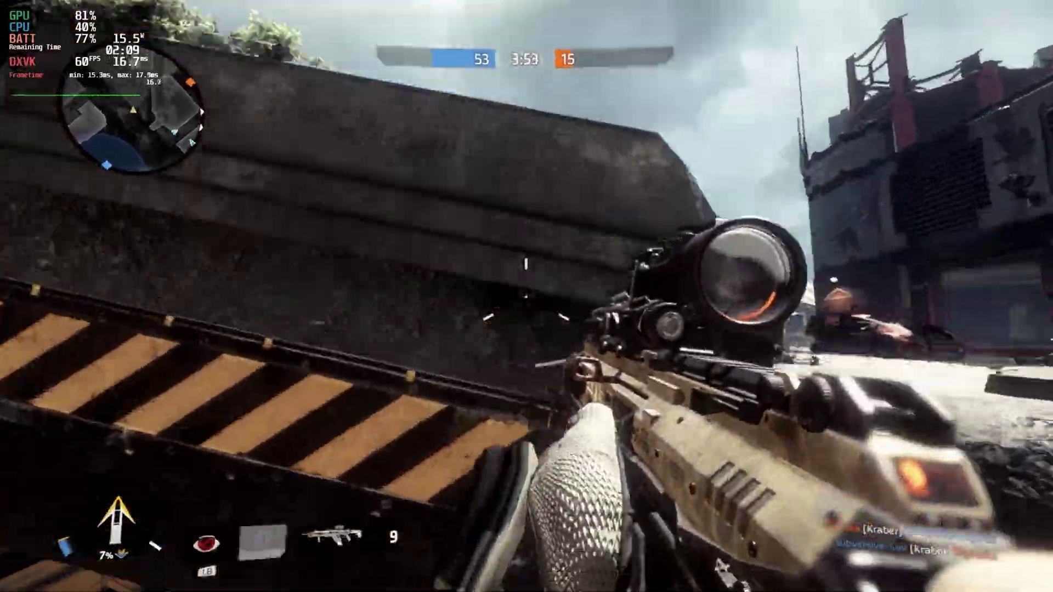
pyautogui.press('w')
pyautogui.click(526, 296)
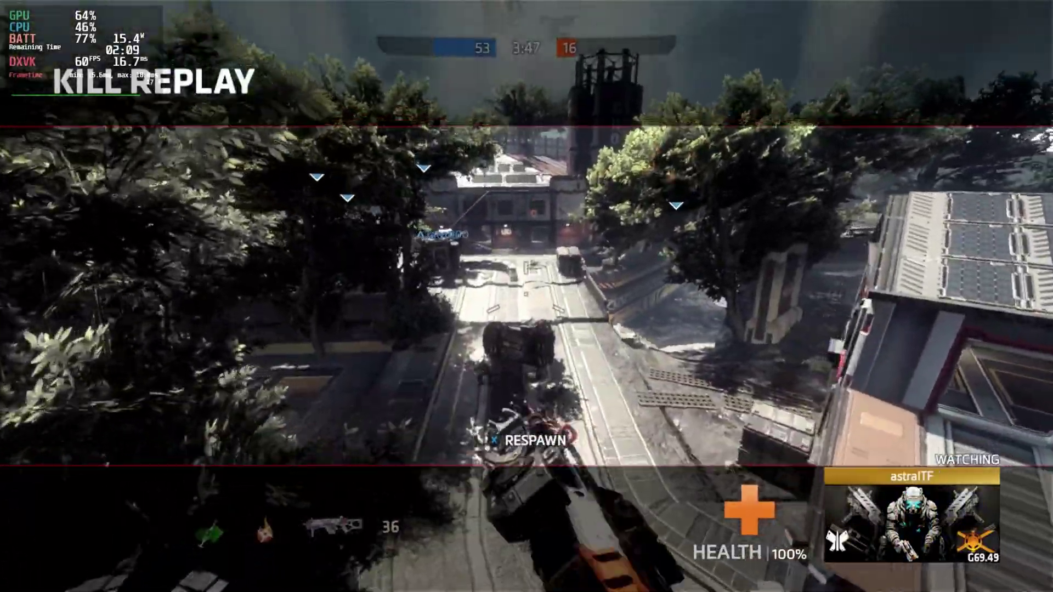
pyautogui.press('x')
pyautogui.press('w')
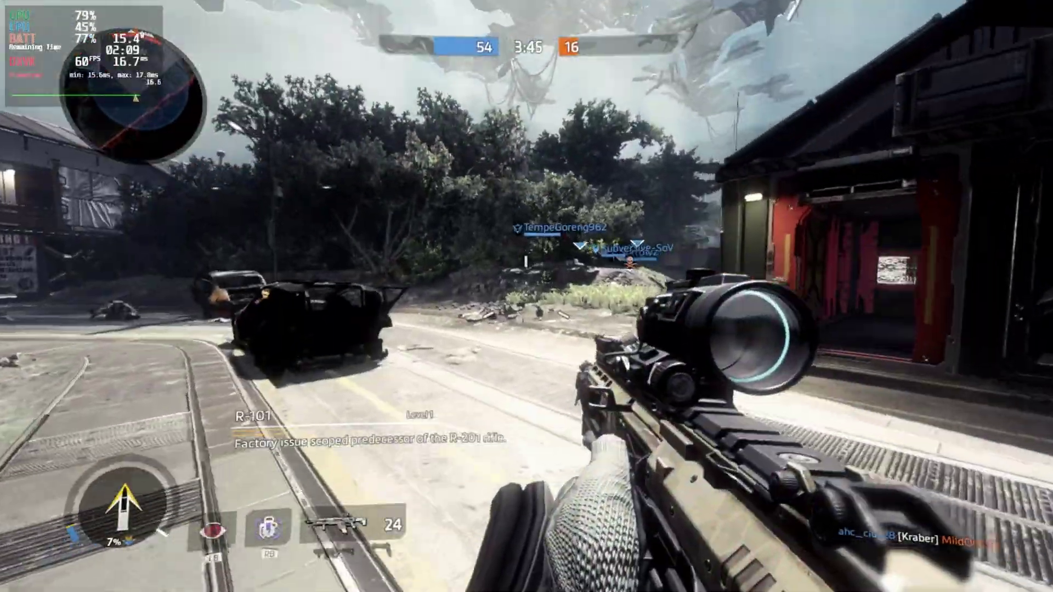
pyautogui.press('w')
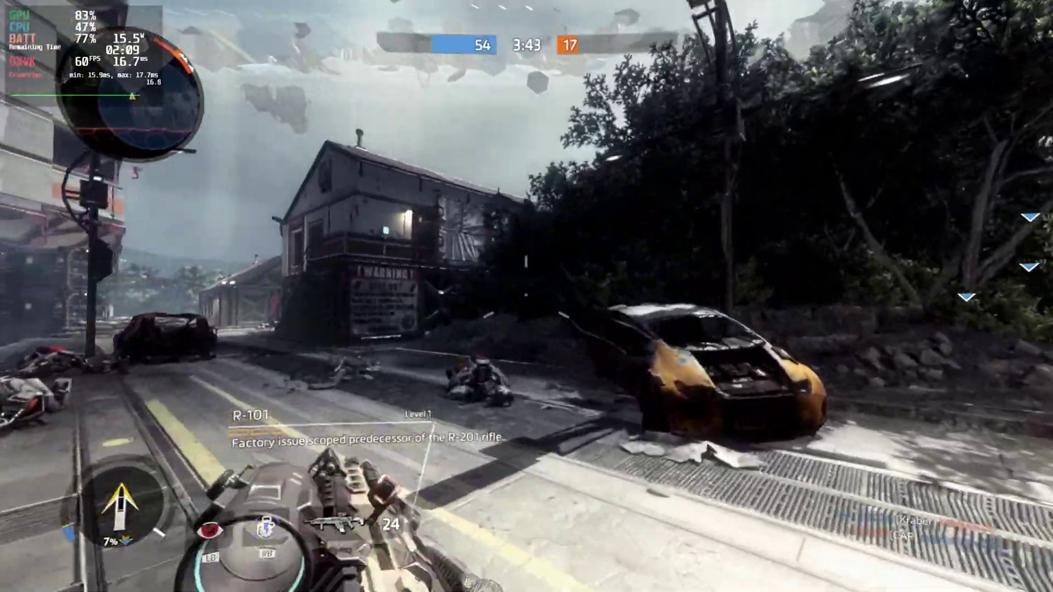
pyautogui.press('w')
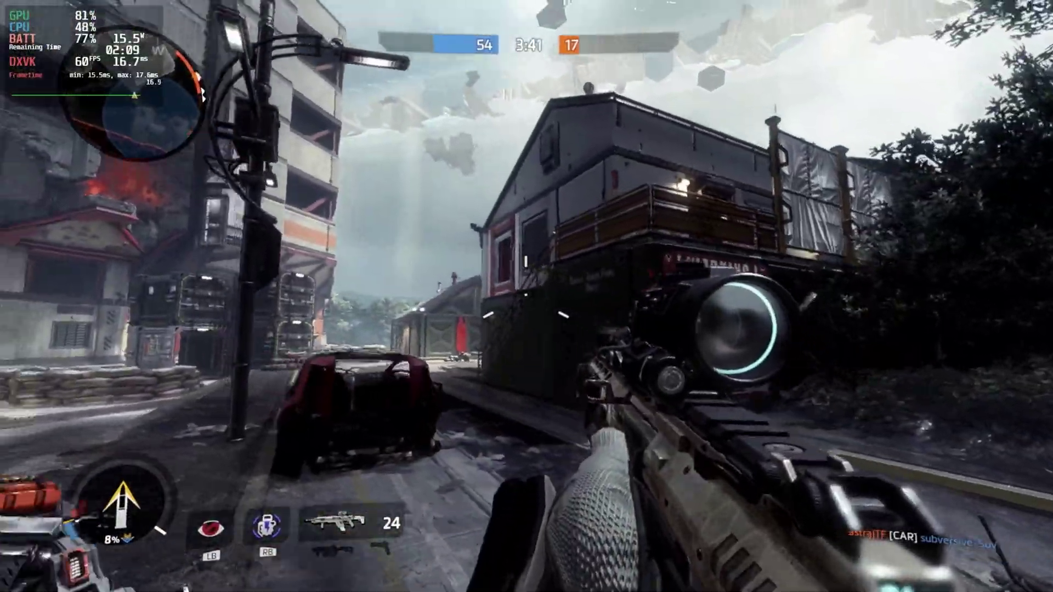
pyautogui.press('w')
pyautogui.rightClick(526, 296)
pyautogui.click(525, 296)
pyautogui.click(525, 296)
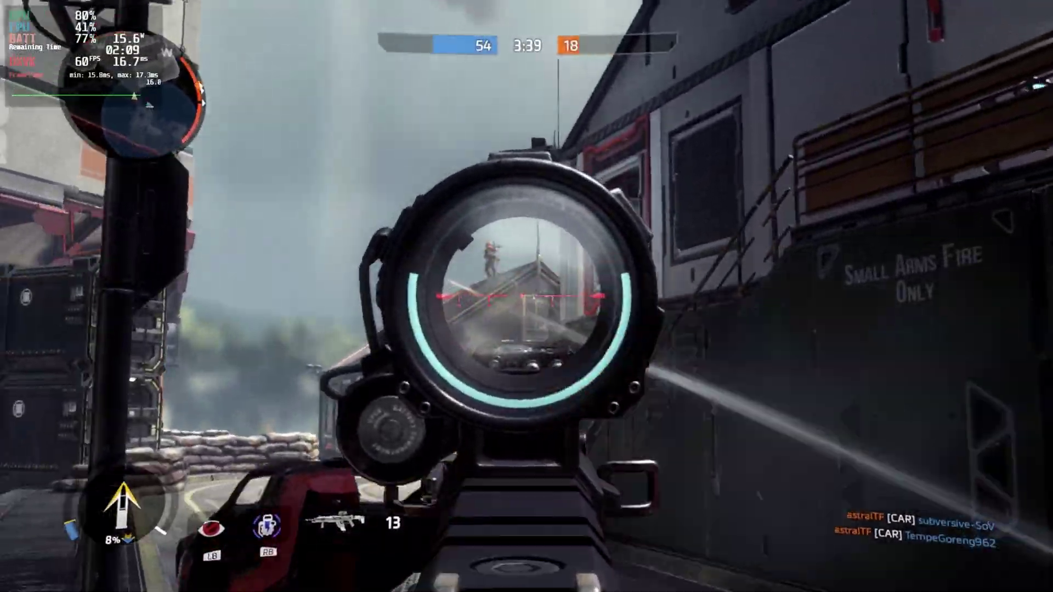
pyautogui.click(525, 297)
pyautogui.click(526, 296)
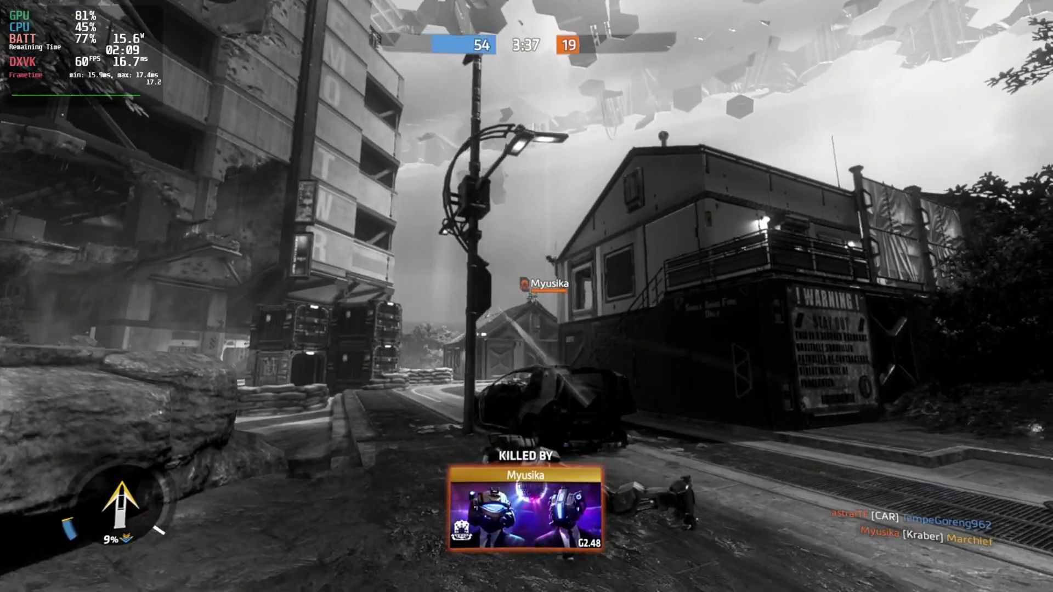